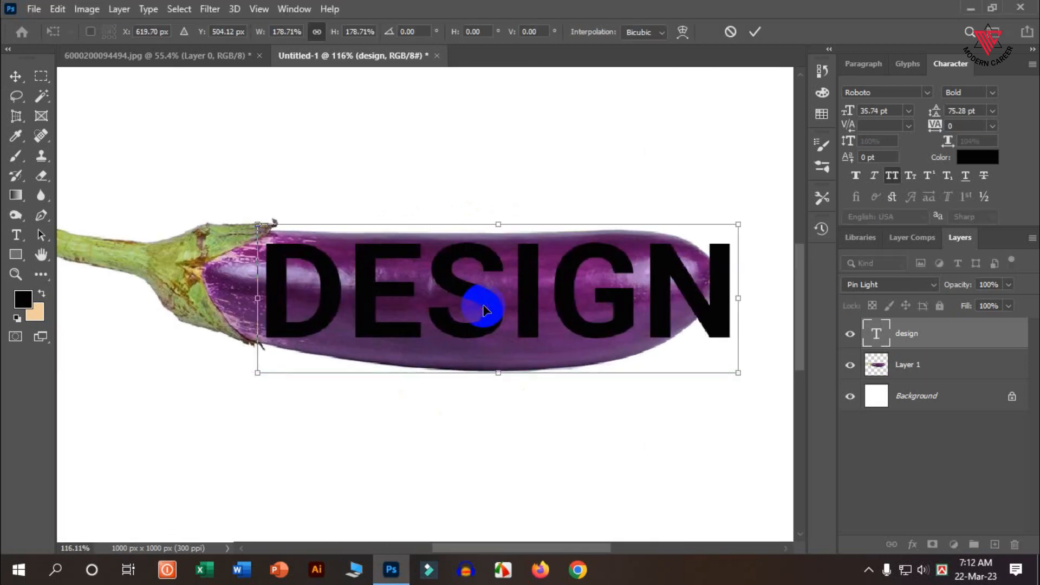
Narrow the DESIGN text to about 59% of its width and centre it on the eggplant's body.
double_click(484, 310)
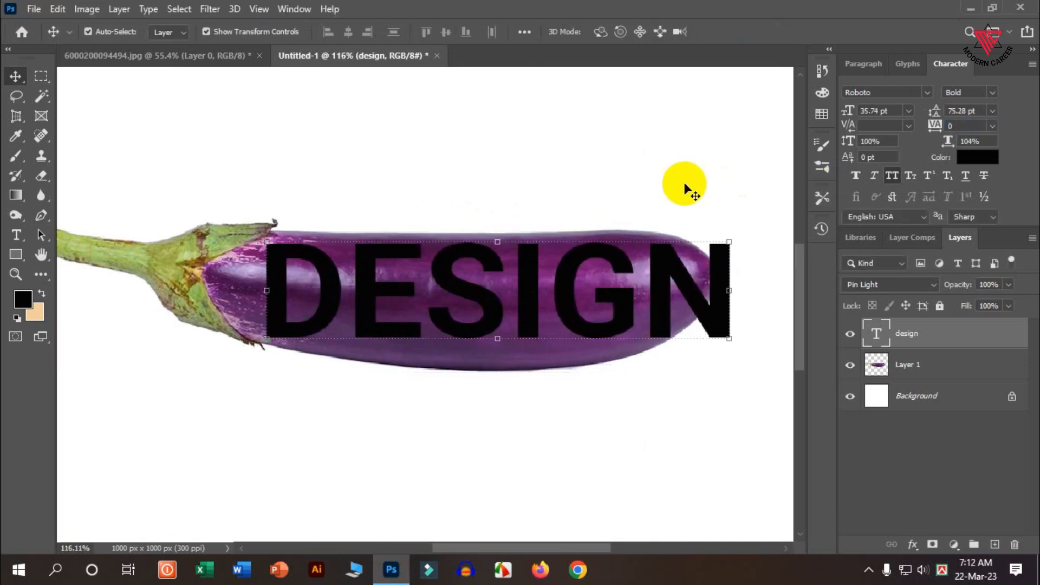
left_click_drag(729, 291, 562, 297)
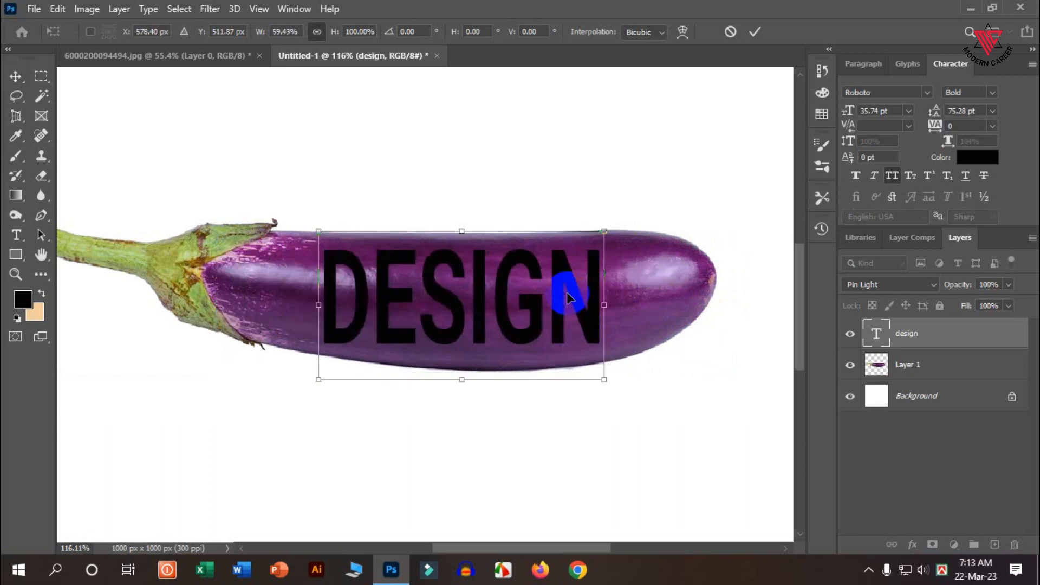
left_click(755, 31)
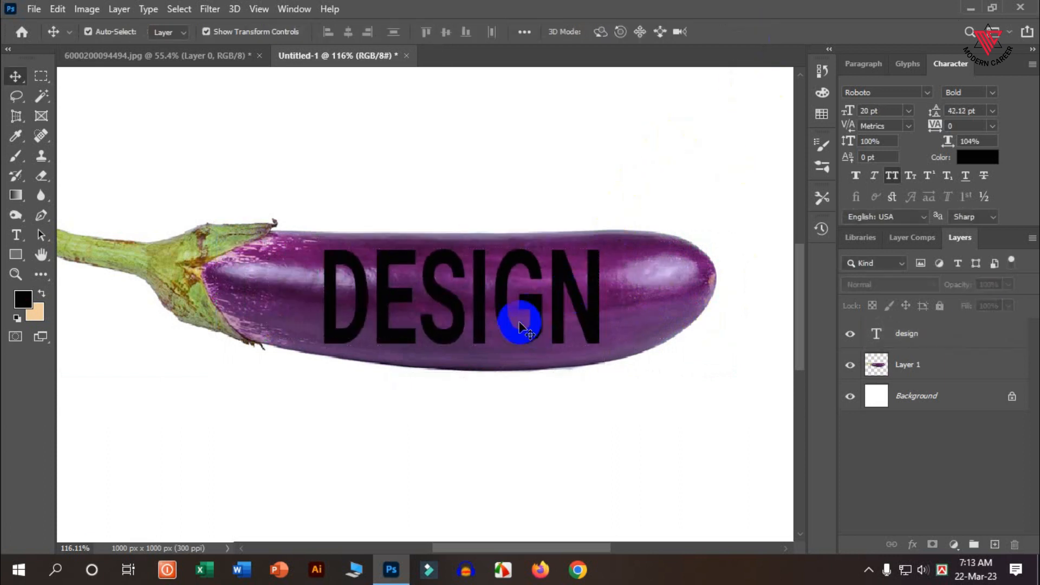
Convert the design text layer to a shape.
scroll(520, 321, "up", 2)
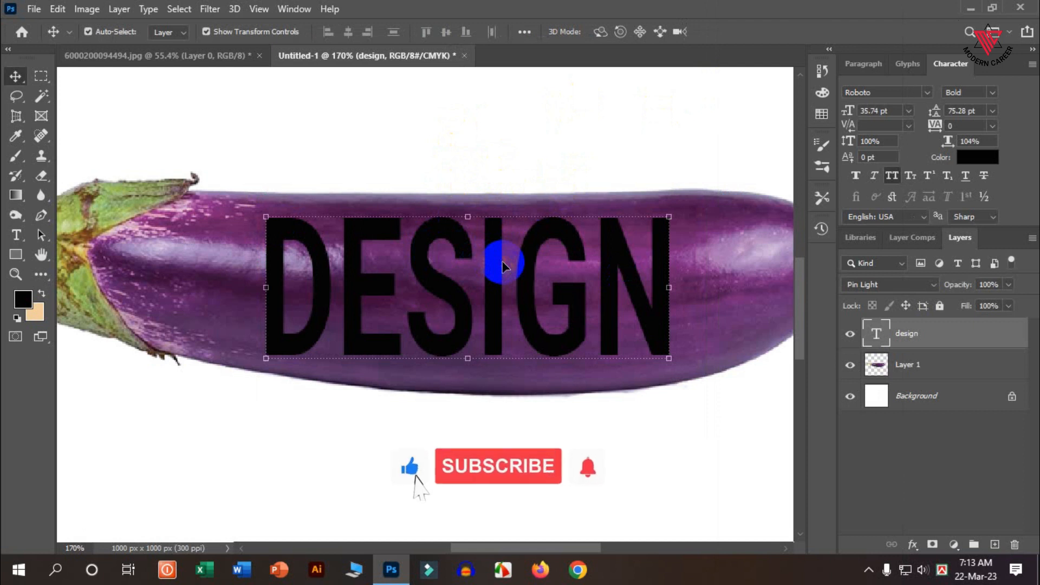
right_click(891, 336)
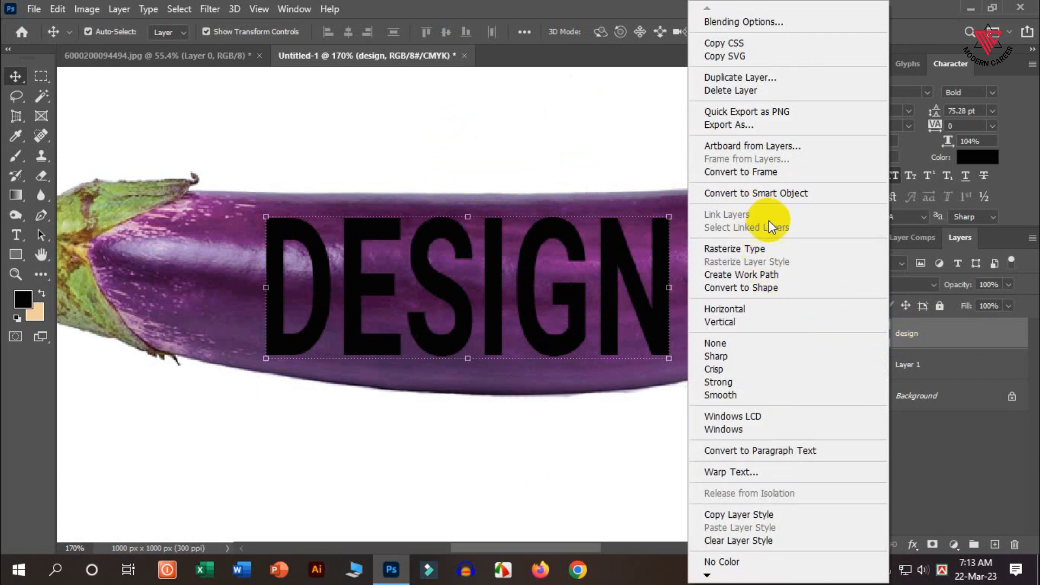
left_click(756, 287)
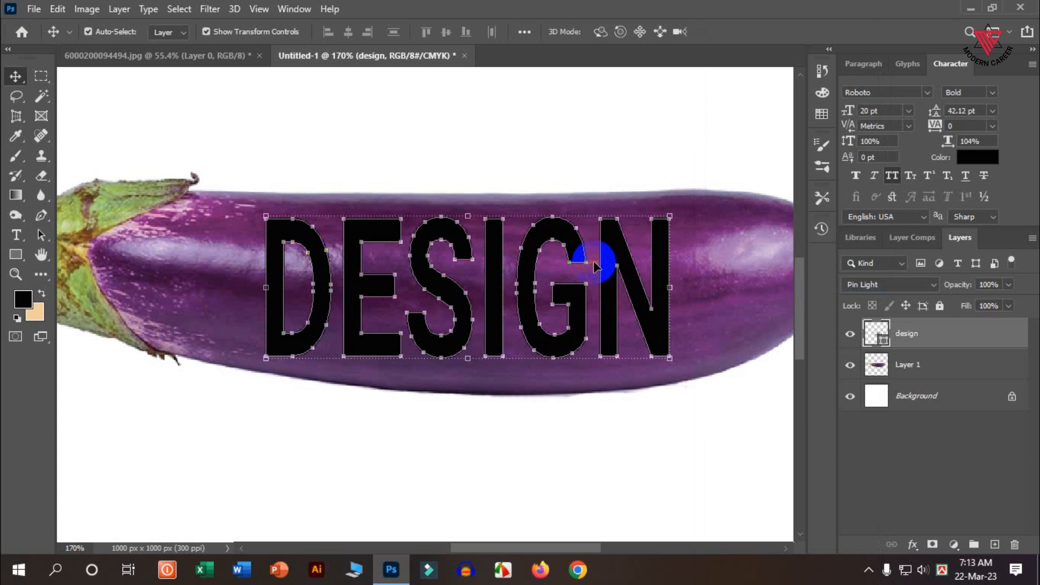
Warp the DESIGN shape so its two left corners meet the eggplant's upper and lower edges.
key("ctrl+t")
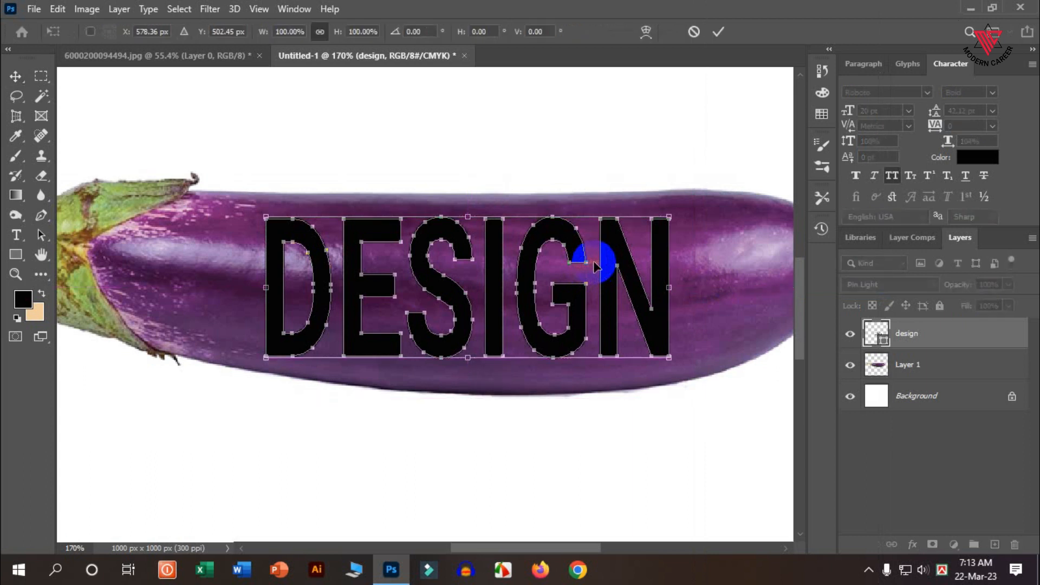
left_click(648, 31)
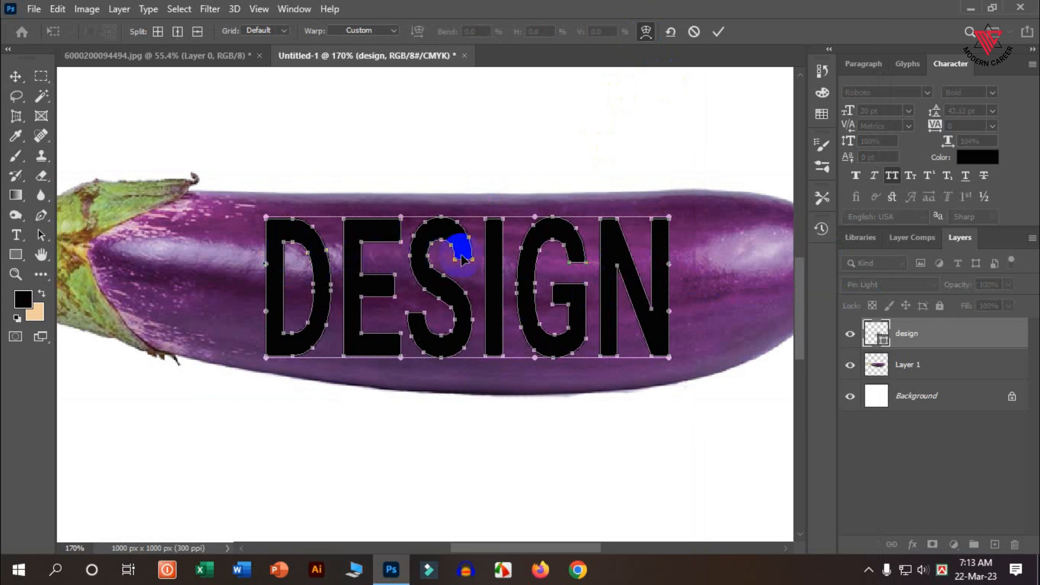
scroll(265, 227, "up", 3)
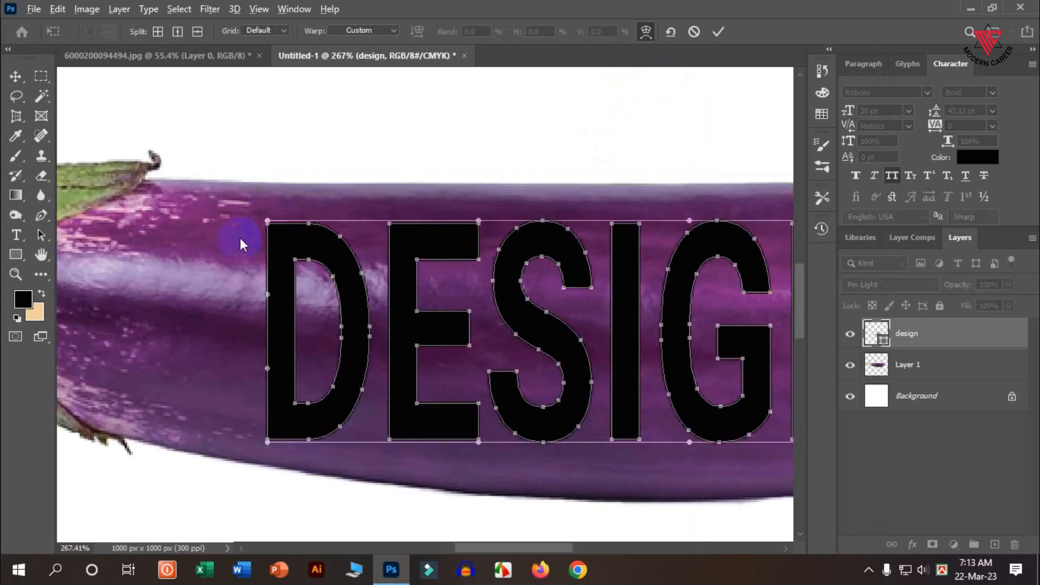
left_click_drag(268, 221, 266, 184)
scroll(260, 284, "down", 4)
left_click_drag(267, 392, 266, 414)
scroll(256, 431, "up", 5)
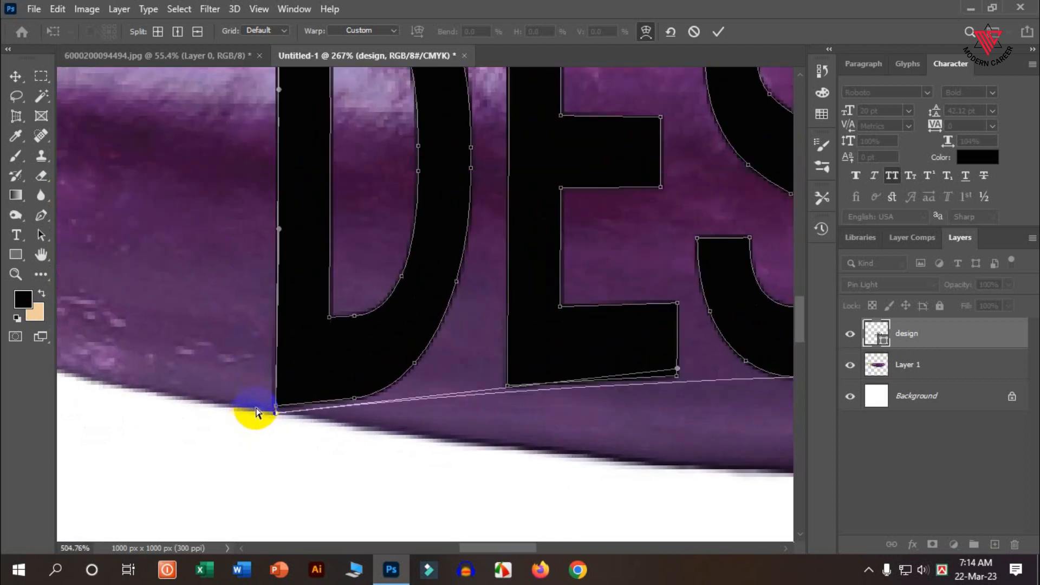
left_click_drag(285, 416, 274, 428)
scroll(226, 387, "down", 3)
scroll(219, 398, "down", 2)
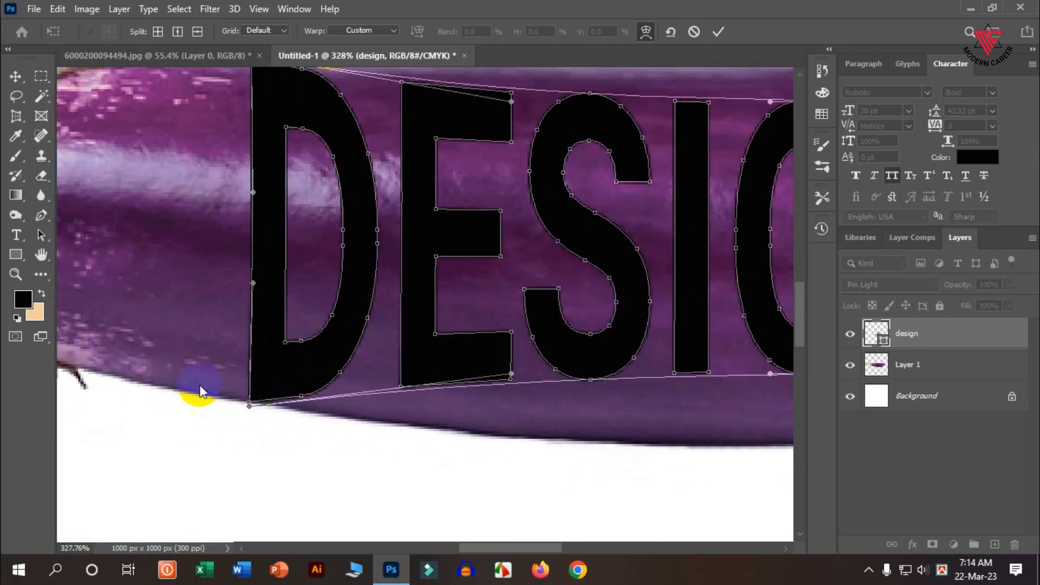
scroll(250, 369, "down", 5)
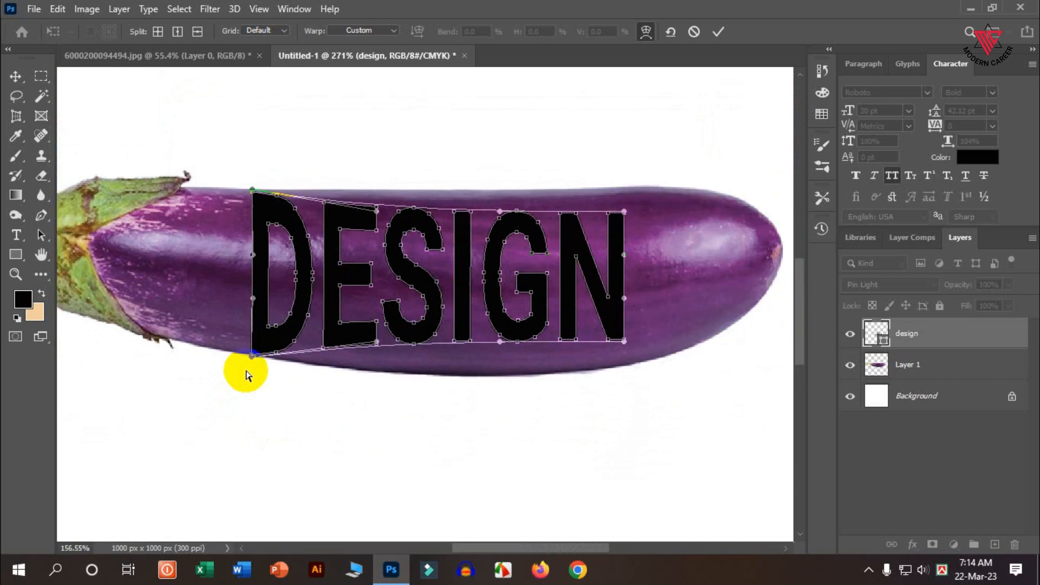
Raise the warp's upper-right corner, above the N, to the eggplant's upper edge.
scroll(629, 228, "up", 8)
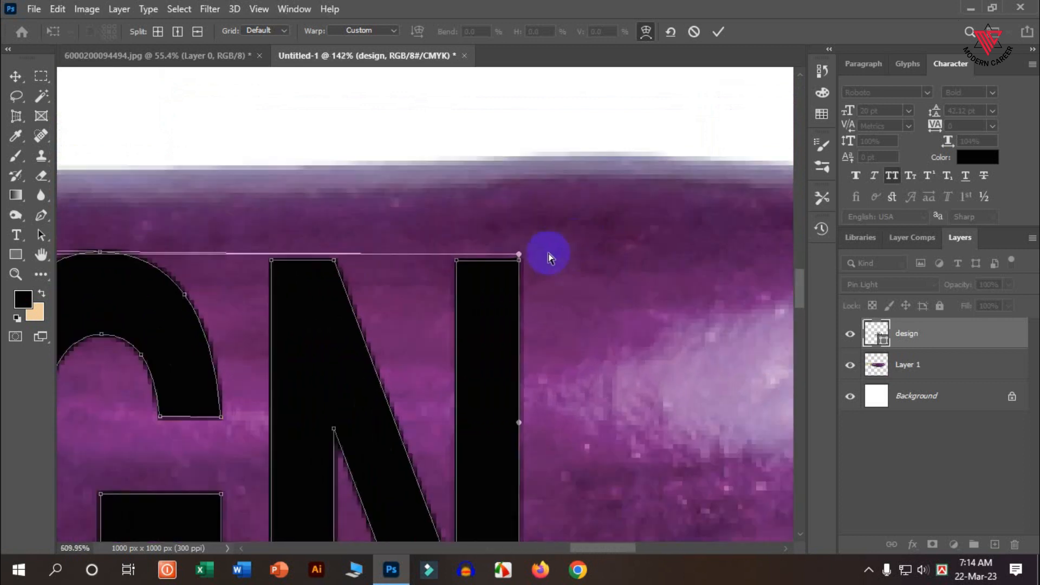
left_click_drag(516, 302, 515, 205)
scroll(534, 249, "down", 2)
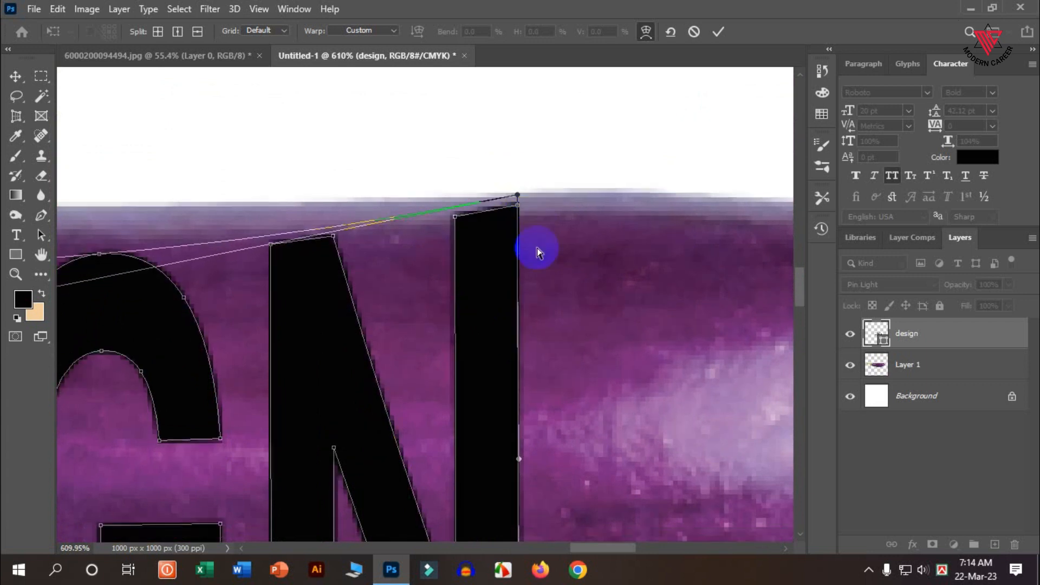
scroll(509, 331, "down", 2)
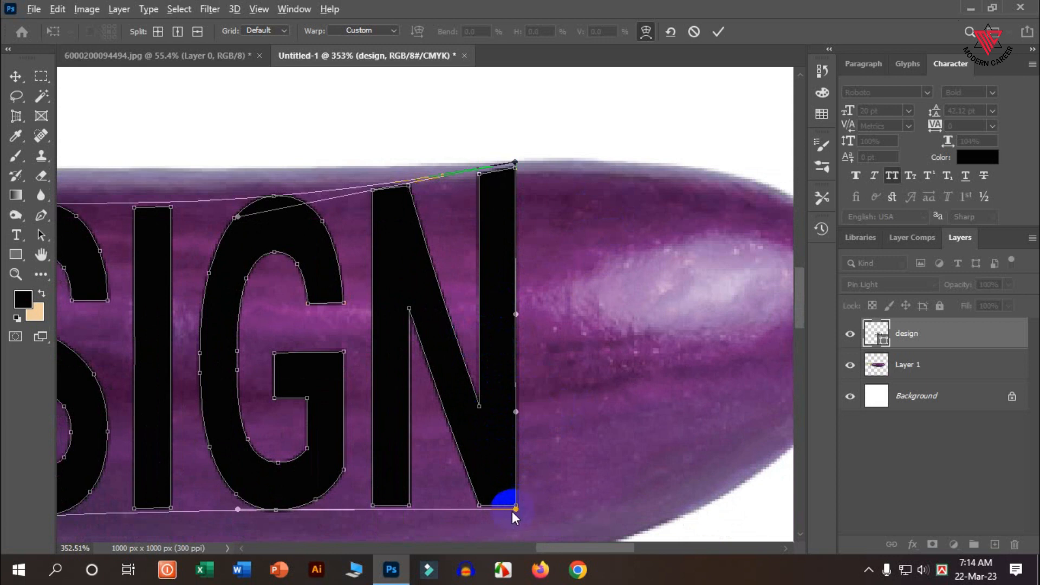
Pull the warp's lower-right corner, below the N, down to the eggplant's lower edge.
left_click_drag(517, 510, 519, 517)
scroll(508, 465, "down", 3)
scroll(544, 353, "up", 5)
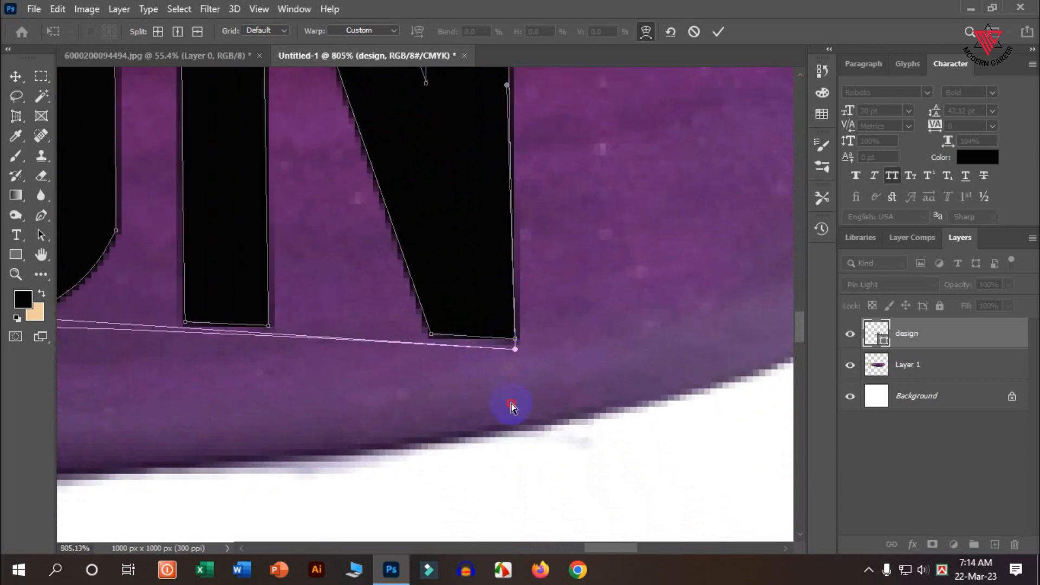
left_click_drag(515, 348, 541, 420)
scroll(547, 426, "down", 1)
scroll(566, 425, "down", 1)
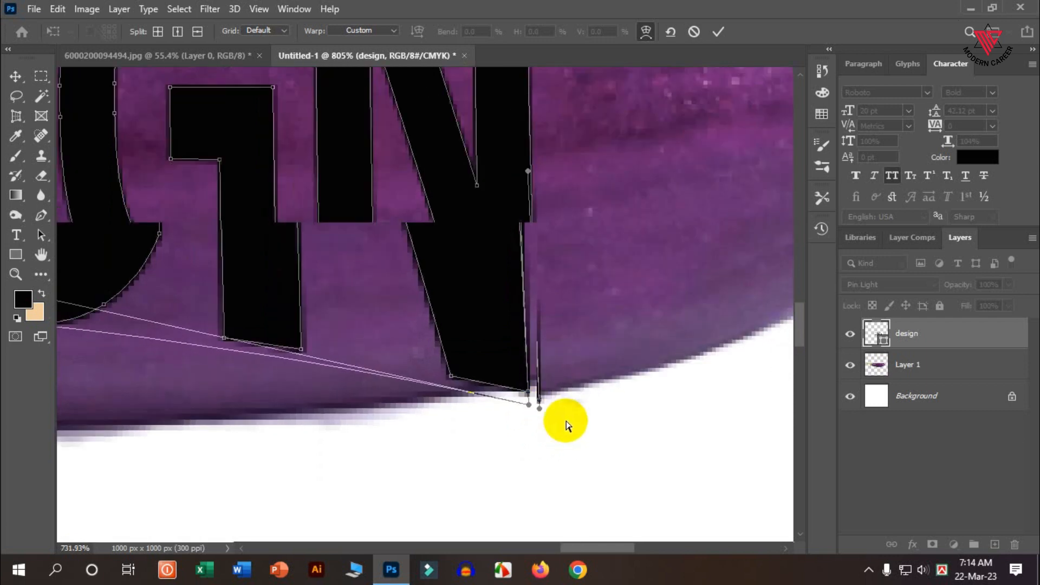
scroll(564, 425, "down", 5)
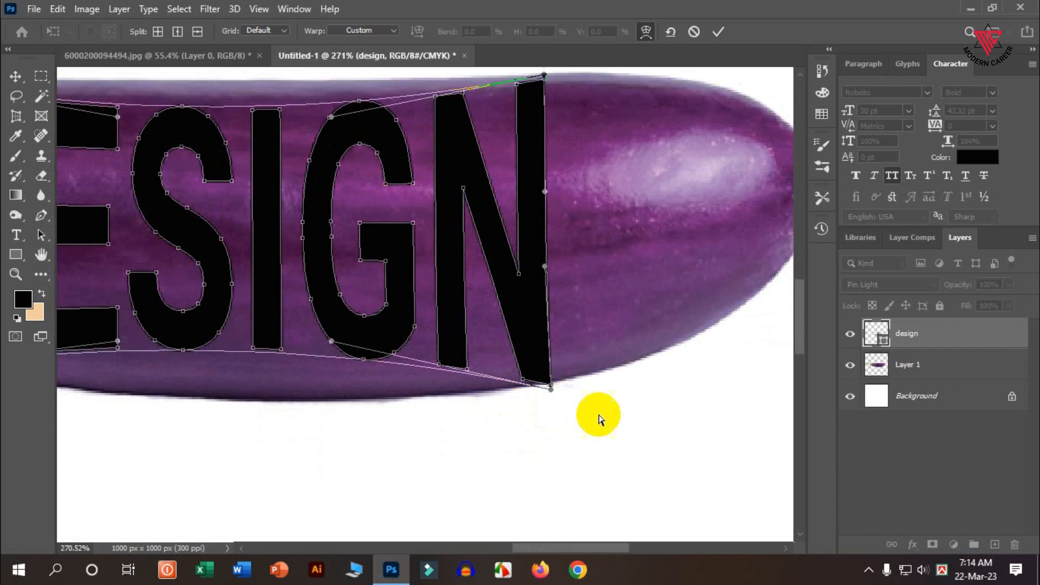
scroll(598, 420, "down", 1)
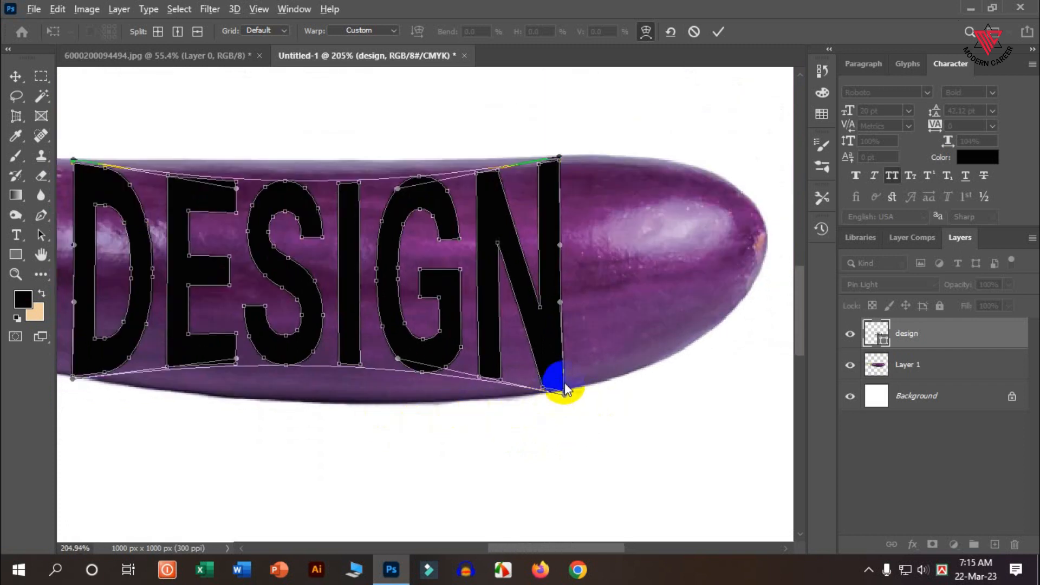
scroll(568, 376, "down", 1)
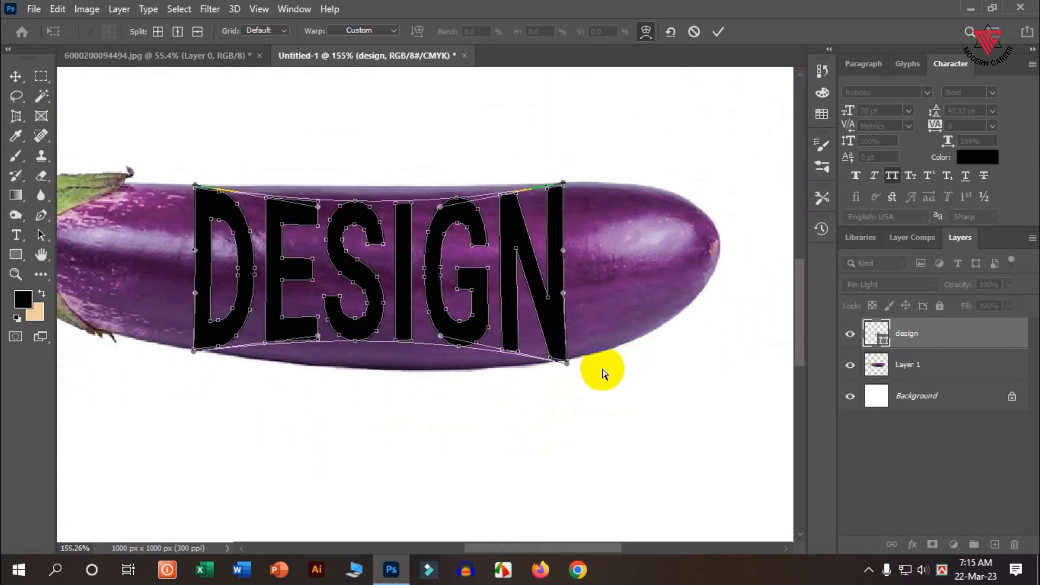
Bend the warp's bottom edge downward with both curve handles to follow the eggplant's lower outline.
scroll(352, 309, "up", 3)
scroll(433, 344, "up", 1)
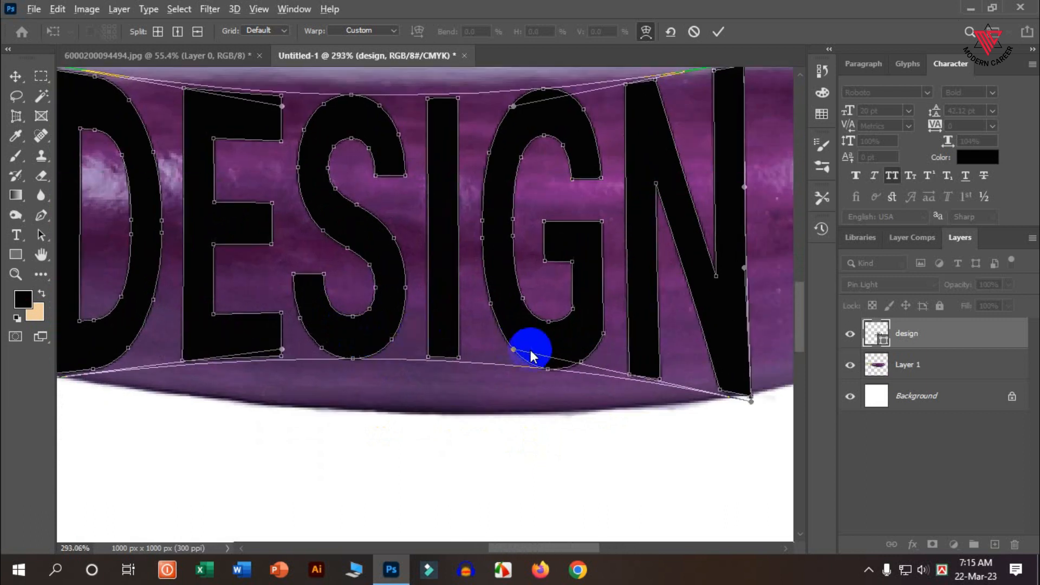
left_click_drag(513, 351, 493, 442)
scroll(593, 439, "down", 3)
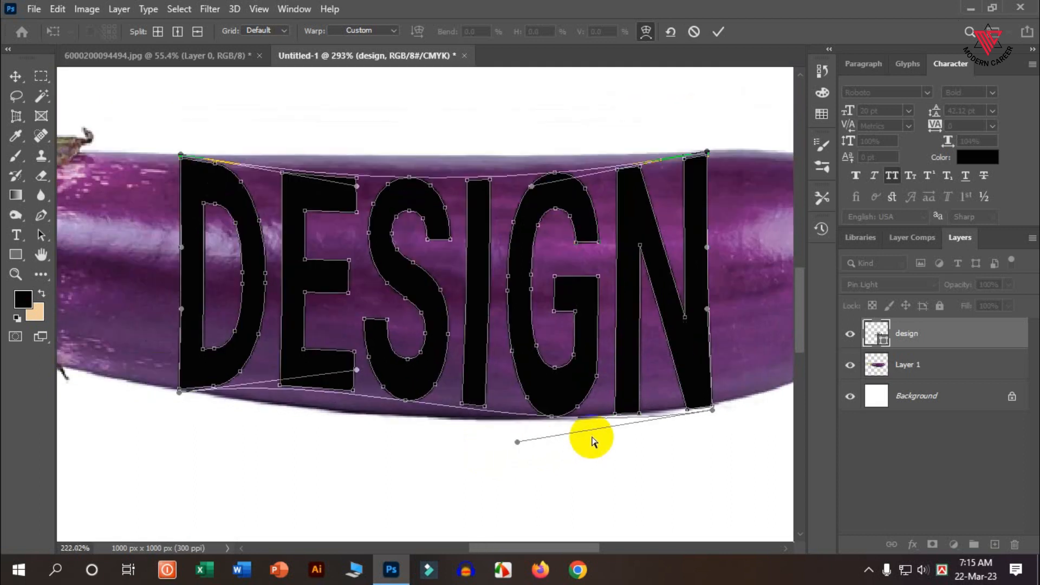
left_click(360, 398)
left_click_drag(359, 372, 350, 420)
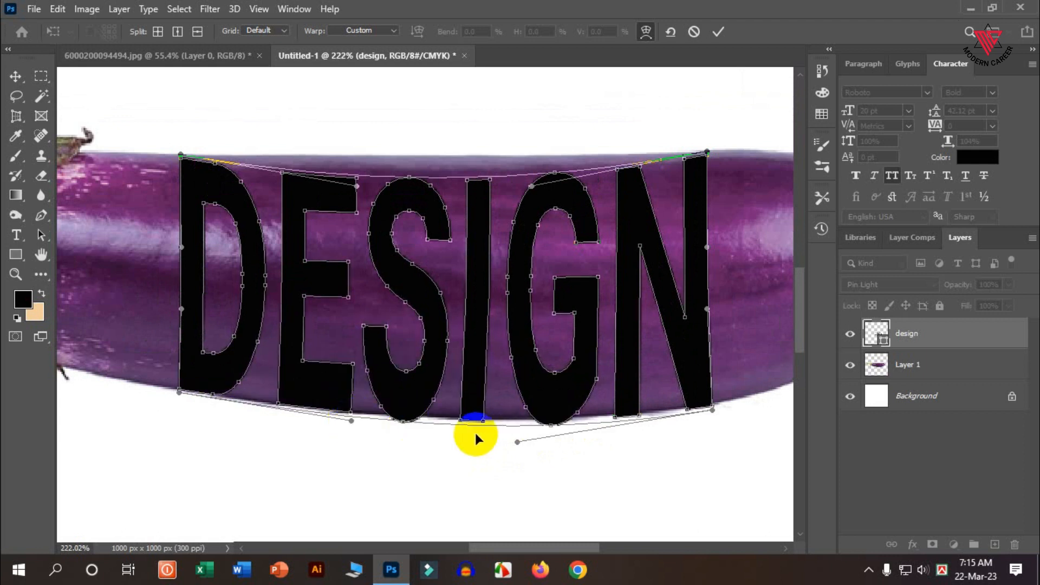
Bend the warp's top edge upward with both curve handles to follow the eggplant's upper outline.
scroll(475, 434, "up", 3)
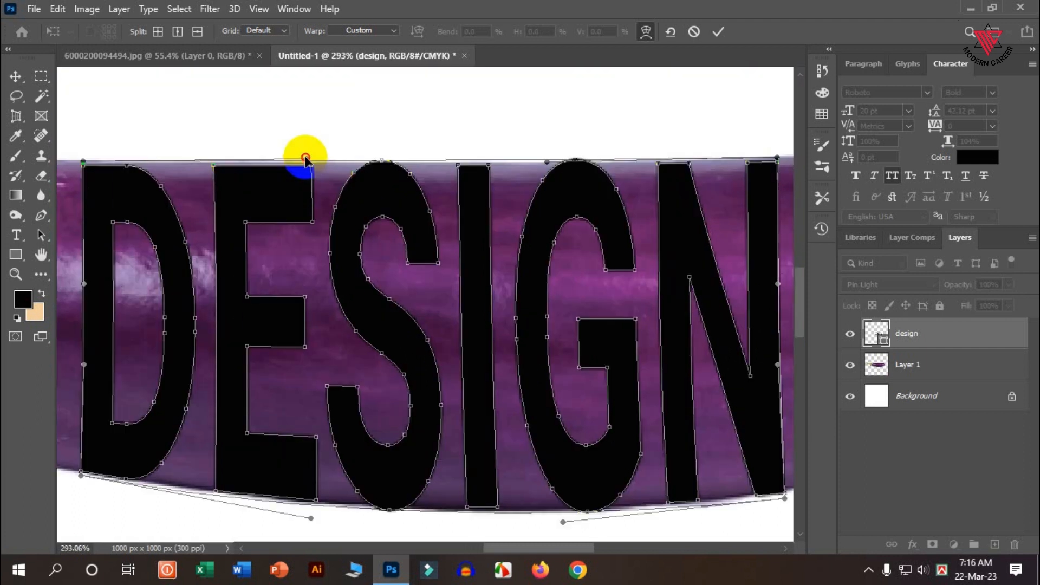
left_click_drag(304, 155, 304, 149)
scroll(400, 203, "down", 3)
left_click_drag(521, 178, 510, 186)
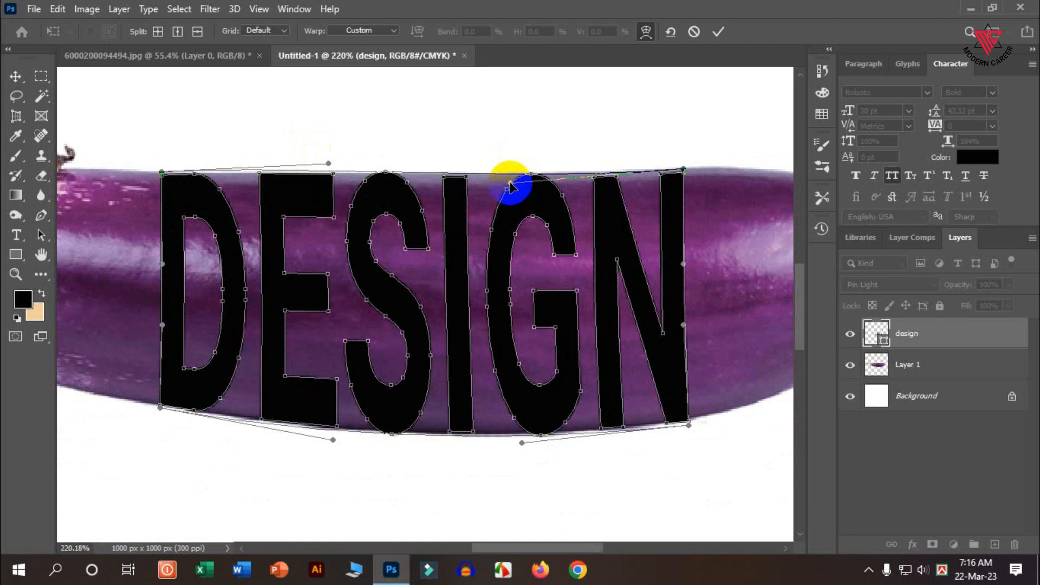
Fine-tune the warp's upper-right corner and top curve handles against the eggplant's edge, and apply the warp.
scroll(685, 157, "up", 4)
mouse_move(670, 180)
left_mouse_down()
mouse_move(672, 163)
mouse_move(676, 173)
left_mouse_up()
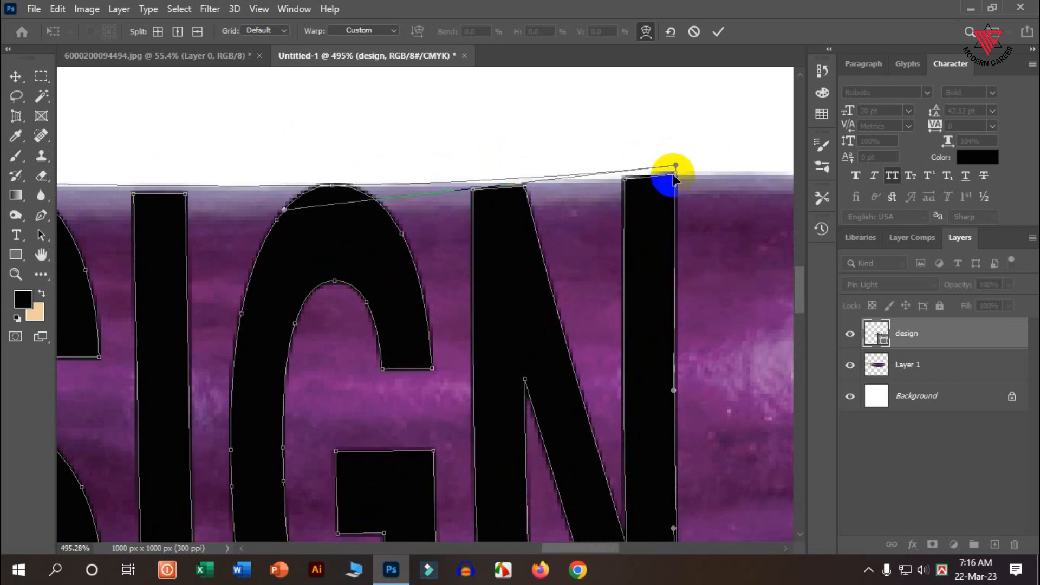
left_click_drag(283, 213, 307, 206)
scroll(566, 244, "down", 4)
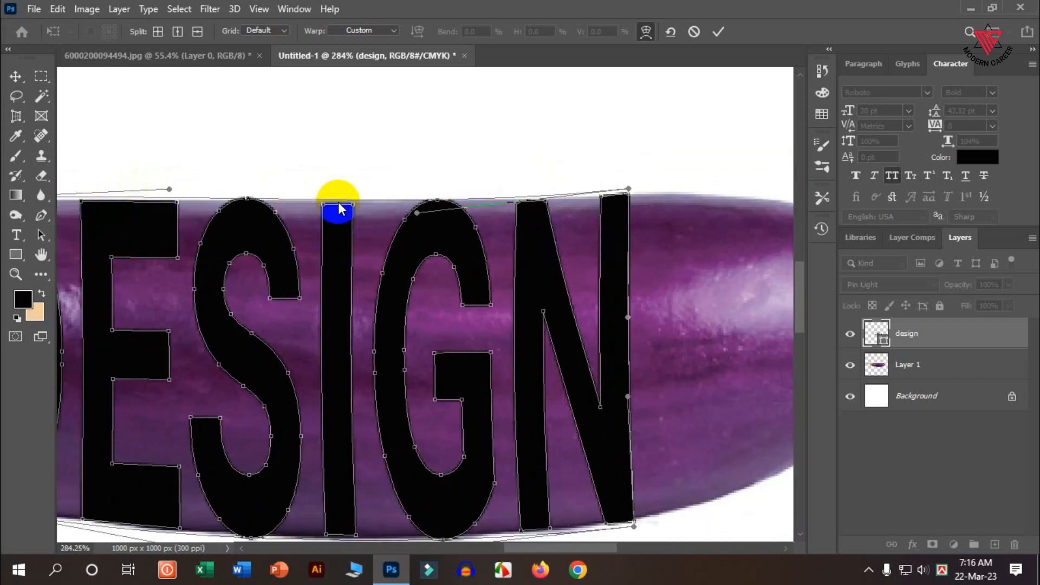
left_click_drag(170, 190, 170, 193)
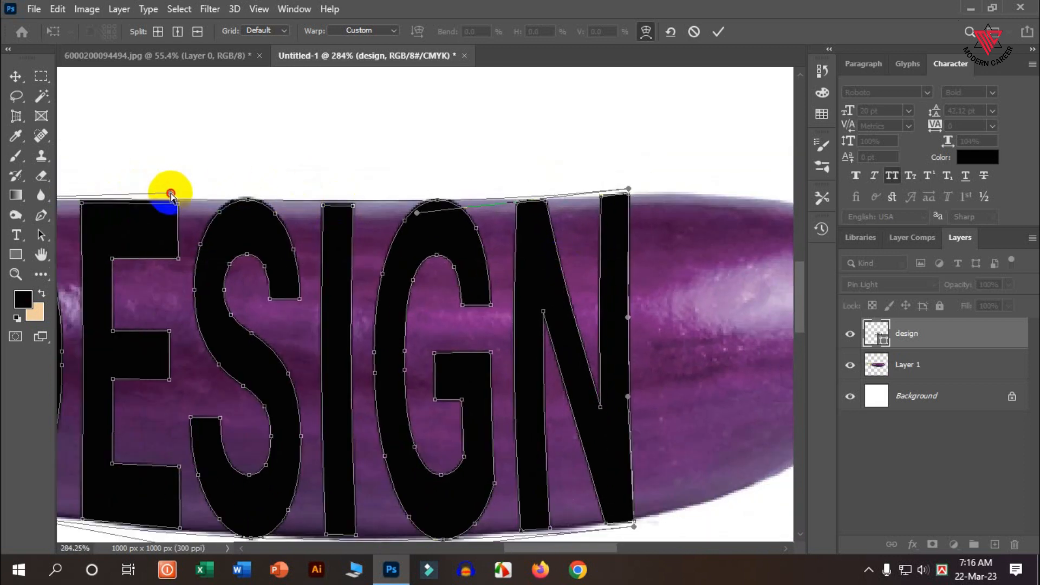
left_click(717, 33)
scroll(666, 158, "down", 2)
scroll(618, 214, "down", 3)
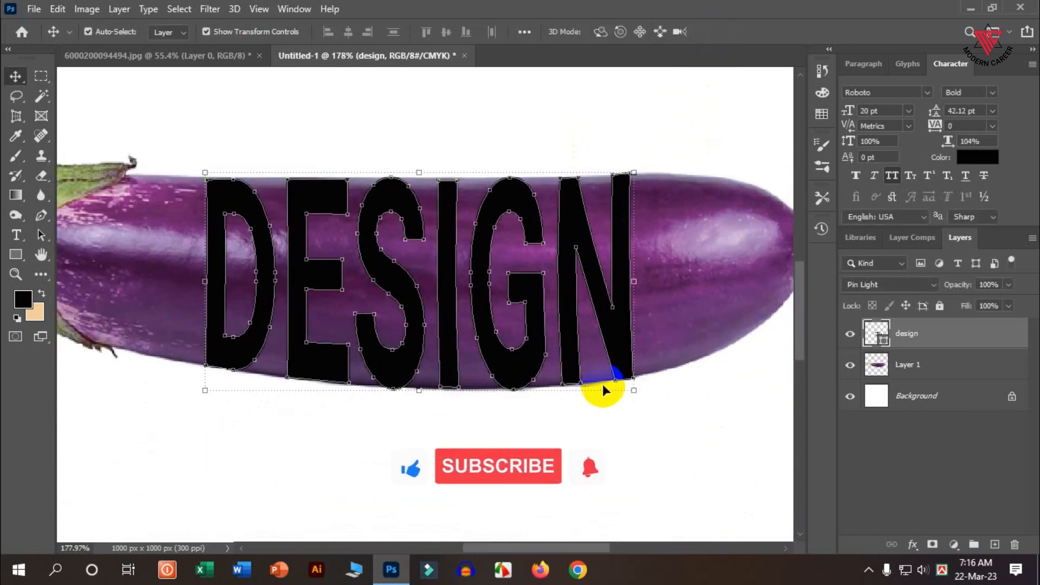
scroll(598, 390, "down", 1)
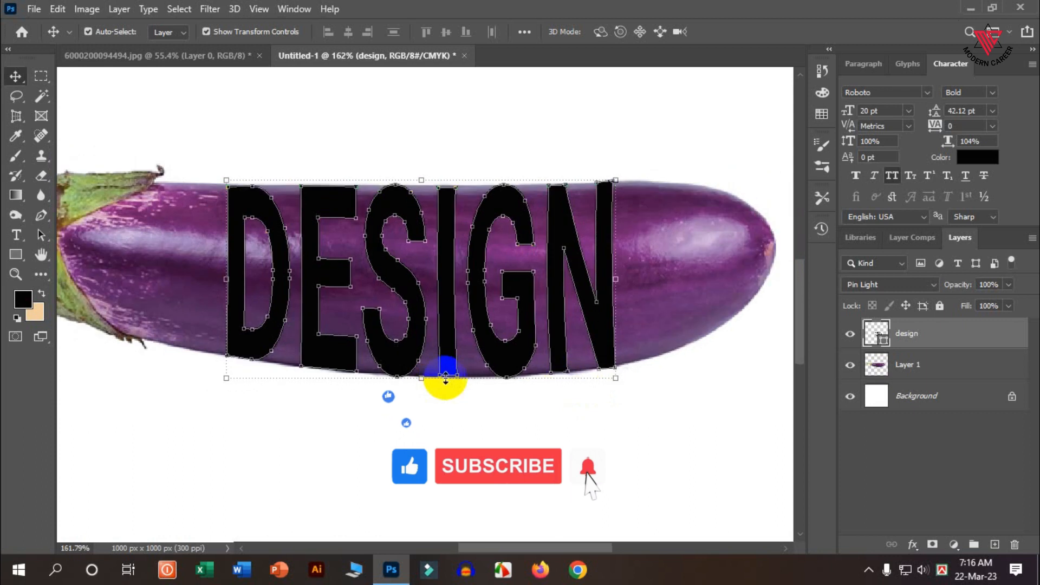
scroll(441, 360, "down", 2)
scroll(535, 385, "down", 2)
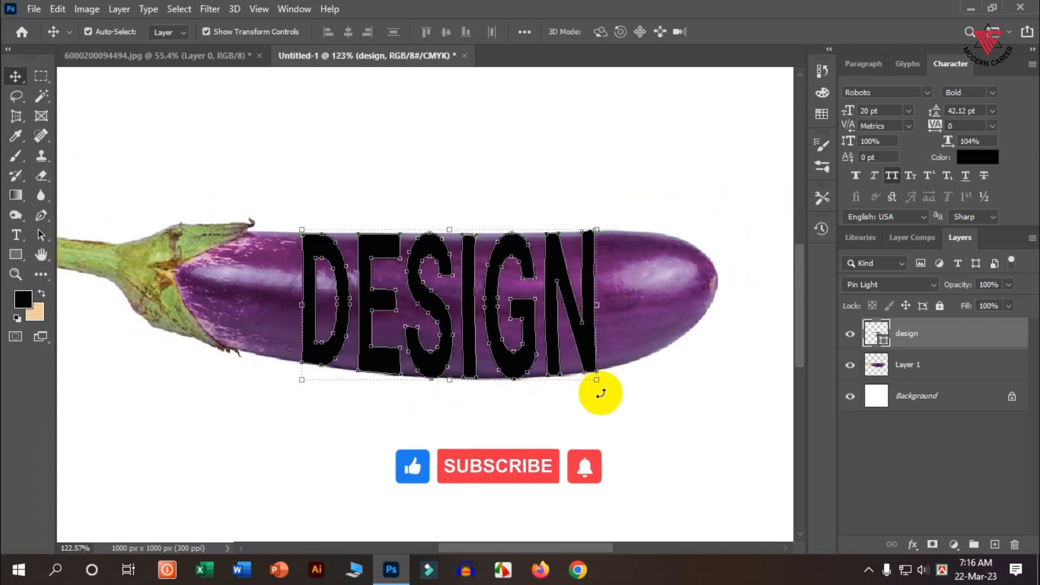
Load the design layer's outline as a selection and add it to Layer 1 as a layer mask.
left_click(874, 338)
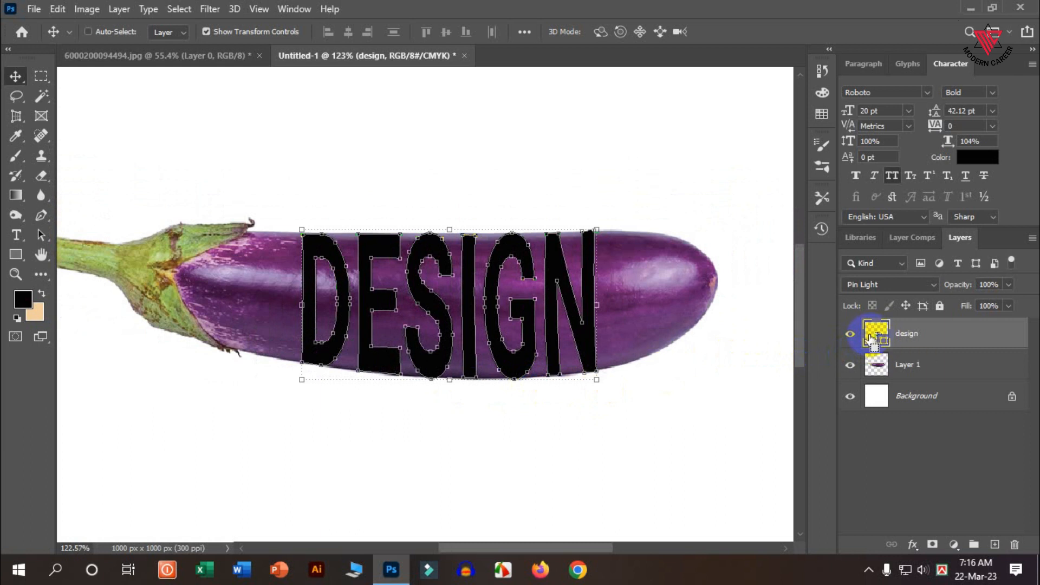
left_click(876, 332, "ctrl")
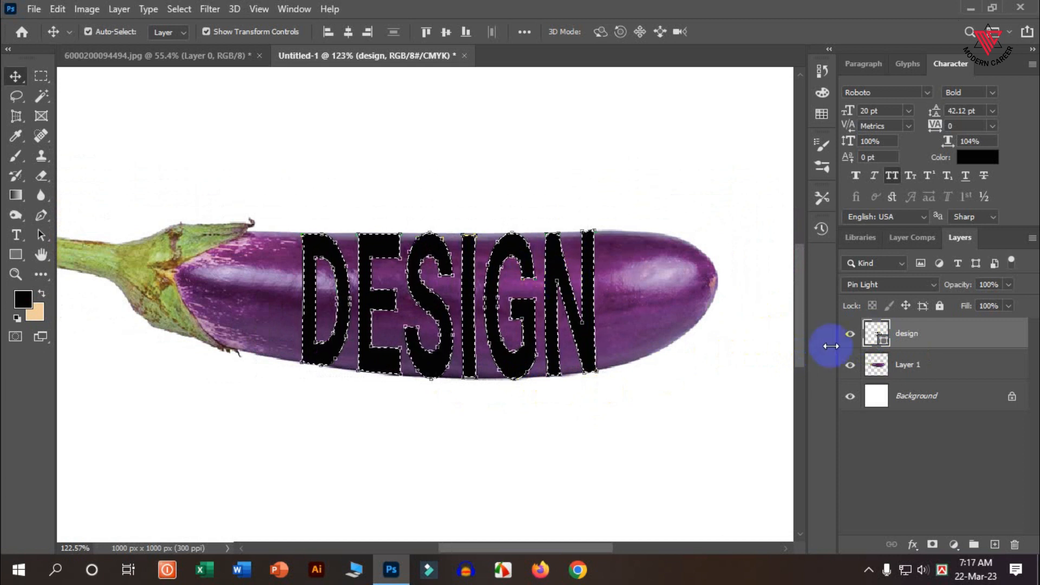
left_click(903, 367)
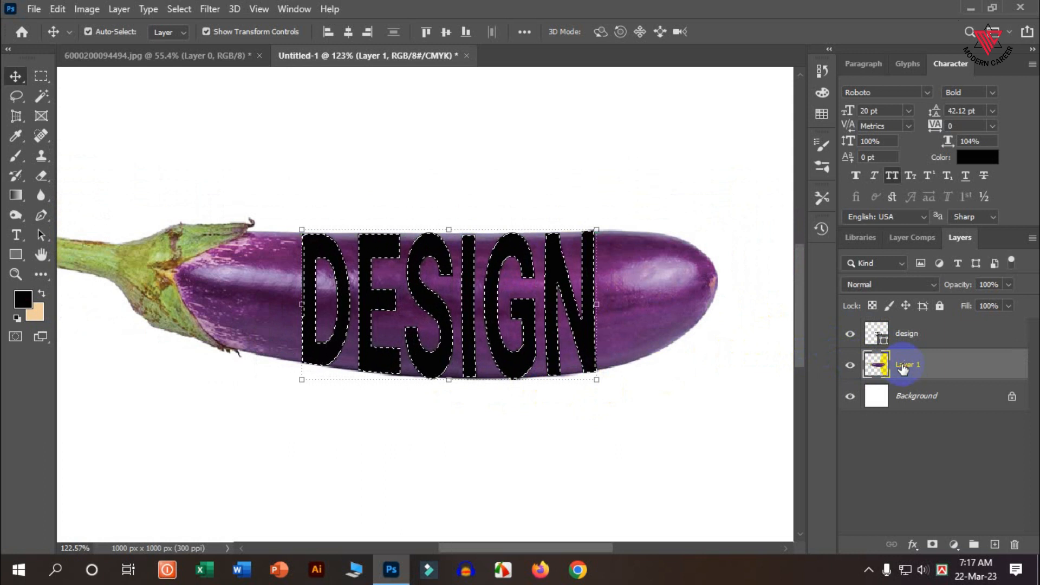
left_click(932, 544)
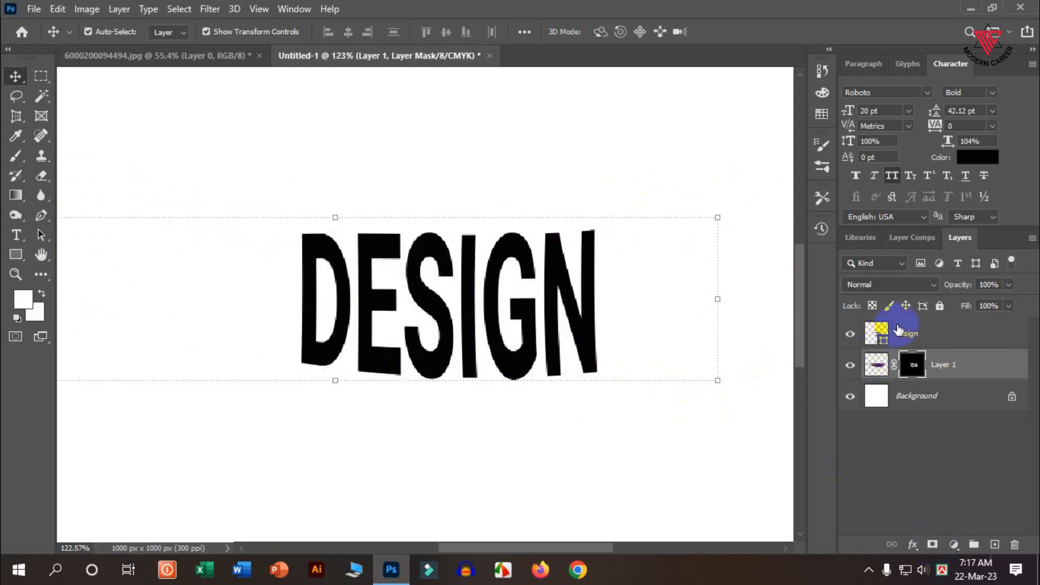
Hide the design layer and paint white on Layer 1's mask to reveal the eggplant's rounded end beside the N.
left_click(850, 335)
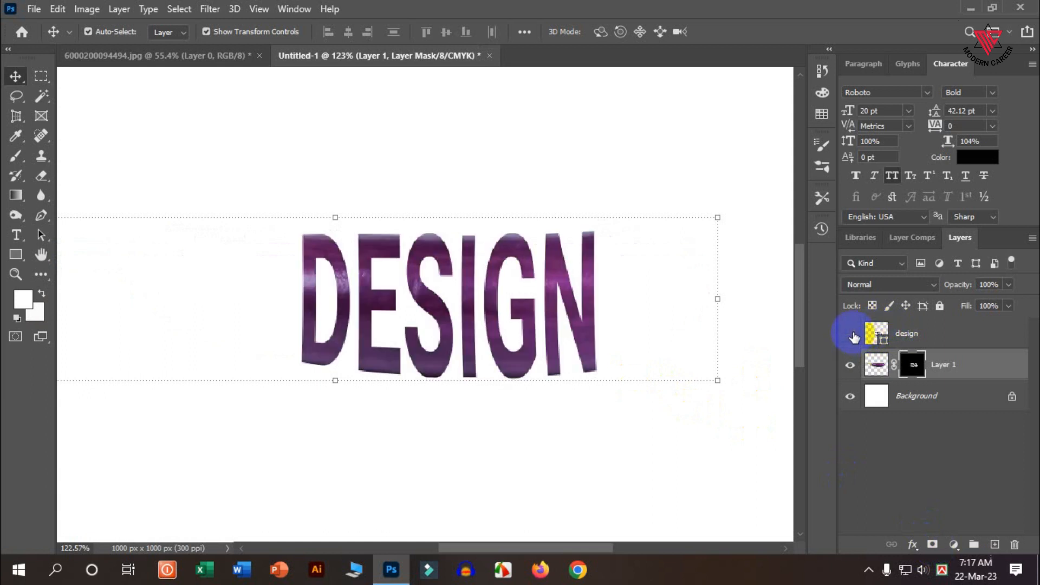
left_click(19, 160)
left_click(69, 154)
scroll(237, 196, "down", 1)
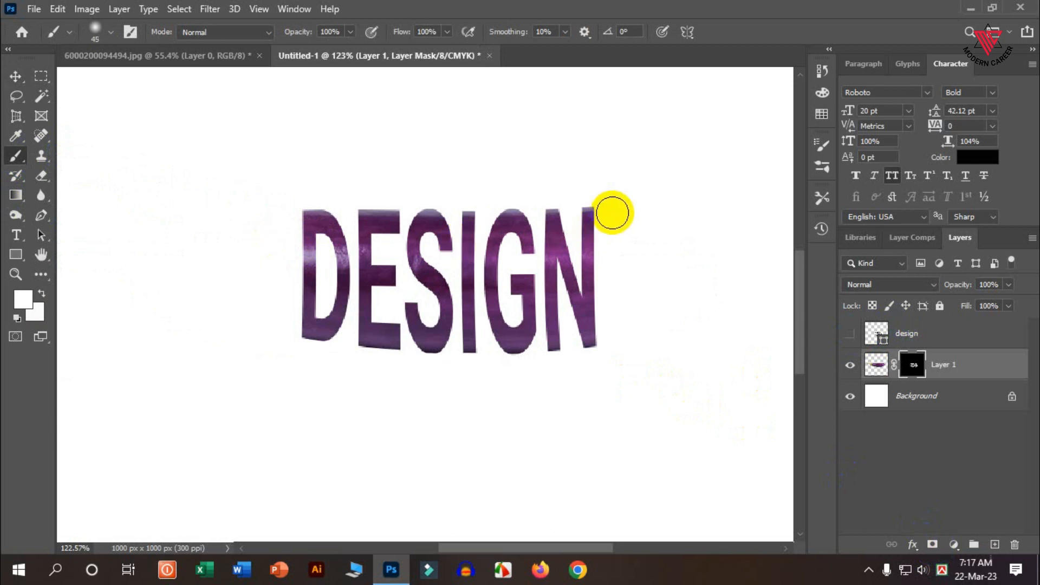
scroll(618, 231, "up", 3)
mouse_move(612, 219)
left_mouse_down()
mouse_move(618, 339)
mouse_move(632, 226)
mouse_move(640, 355)
mouse_move(666, 332)
mouse_move(693, 225)
mouse_move(716, 242)
mouse_move(692, 217)
mouse_move(726, 318)
mouse_move(639, 379)
mouse_move(612, 374)
mouse_move(602, 325)
left_mouse_up()
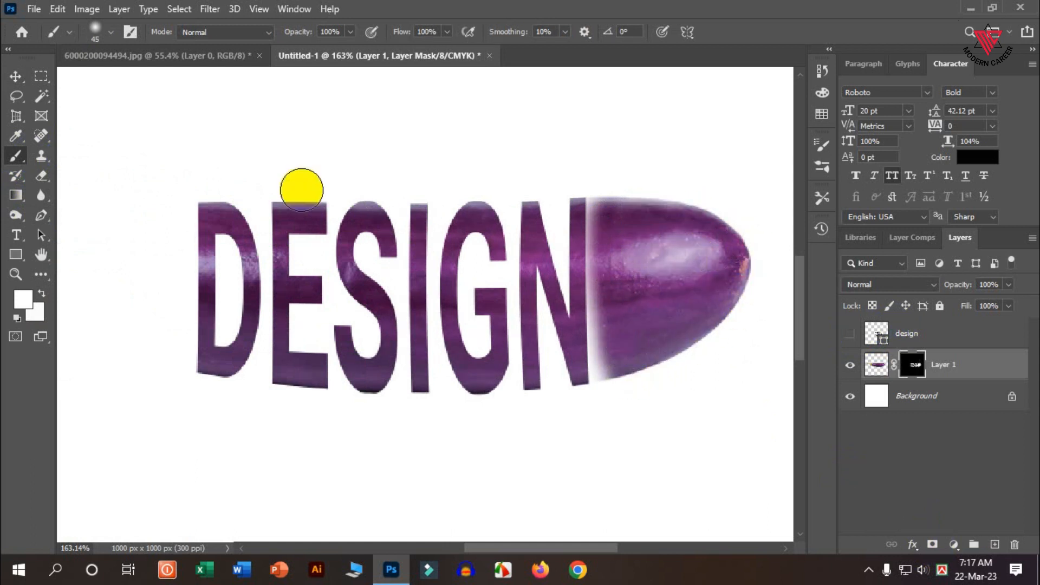
Paint white on Layer 1's mask to reveal the eggplant's stem, green cap and purple body up to the D.
scroll(487, 208, "down", 3)
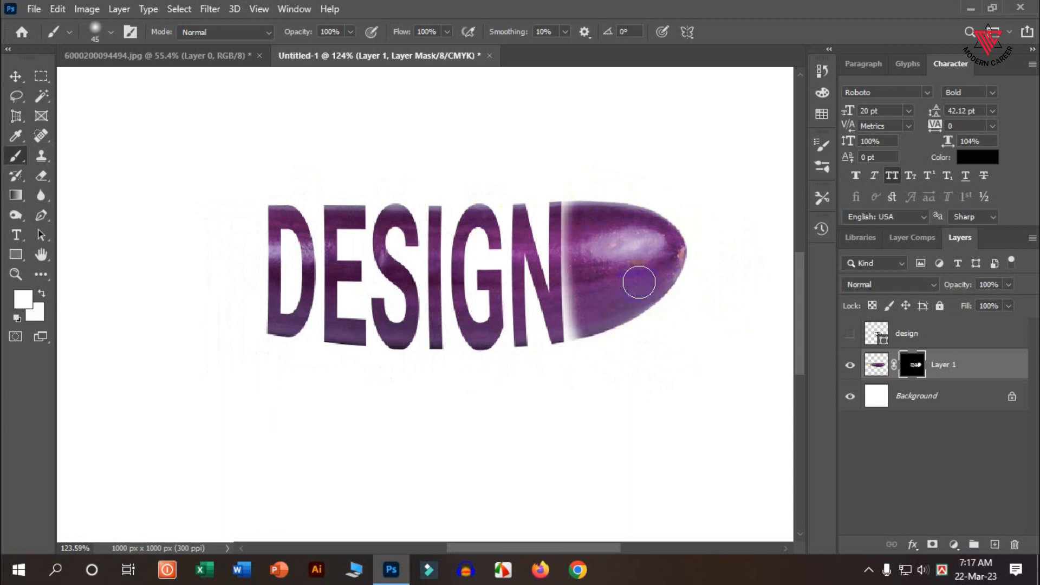
mouse_move(221, 213)
left_mouse_down()
mouse_move(164, 172)
mouse_move(195, 352)
mouse_move(224, 267)
mouse_move(203, 265)
mouse_move(242, 235)
mouse_move(244, 285)
mouse_move(237, 310)
mouse_move(209, 192)
left_mouse_up()
scroll(231, 235, "down", 3)
mouse_move(206, 246)
left_mouse_down()
mouse_move(162, 254)
mouse_move(171, 268)
mouse_move(129, 272)
mouse_move(155, 301)
mouse_move(167, 205)
left_mouse_up()
scroll(119, 270, "down", 3)
scroll(111, 260, "up", 3)
mouse_move(160, 250)
left_mouse_down()
mouse_move(78, 220)
mouse_move(74, 186)
mouse_move(118, 224)
mouse_move(241, 209)
left_mouse_up()
scroll(167, 228, "down", 3)
scroll(290, 241, "up", 8)
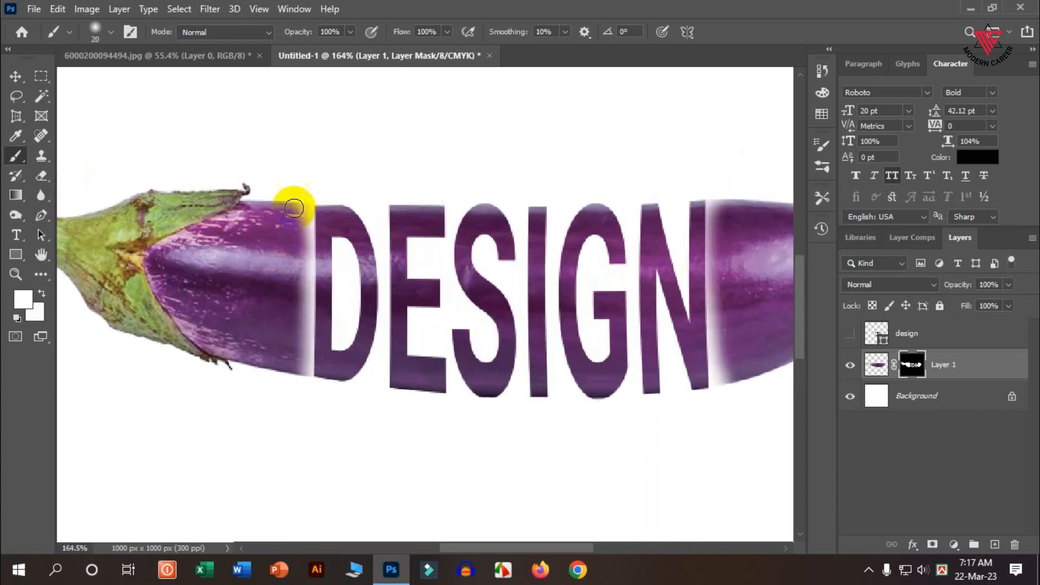
Fill the faded gap between the stem side and the D's straight edge on the mask with a size 20 white brush.
left_click(111, 32)
left_click(111, 32)
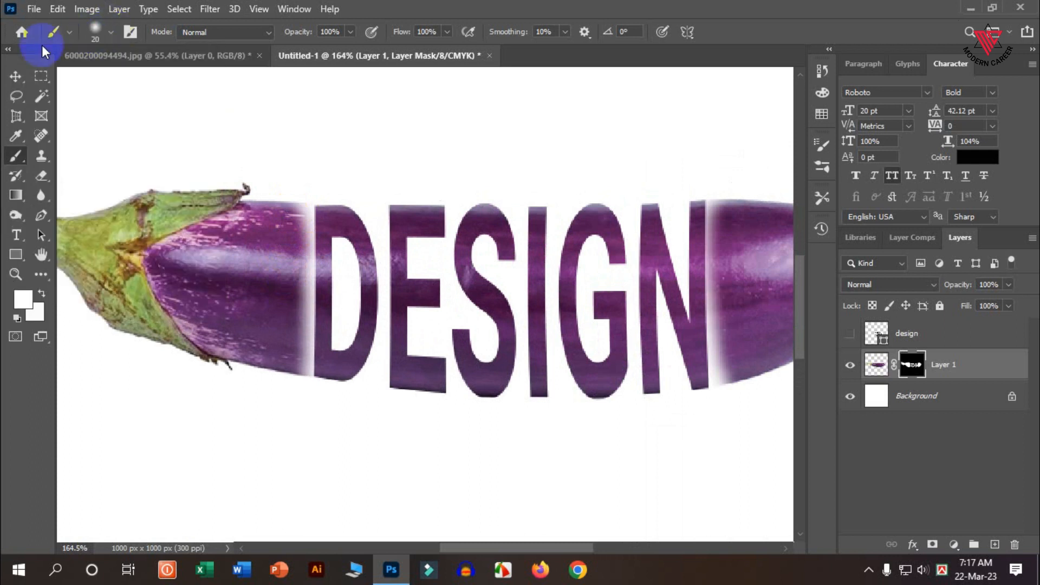
scroll(274, 232, "up", 3)
scroll(302, 206, "up", 5)
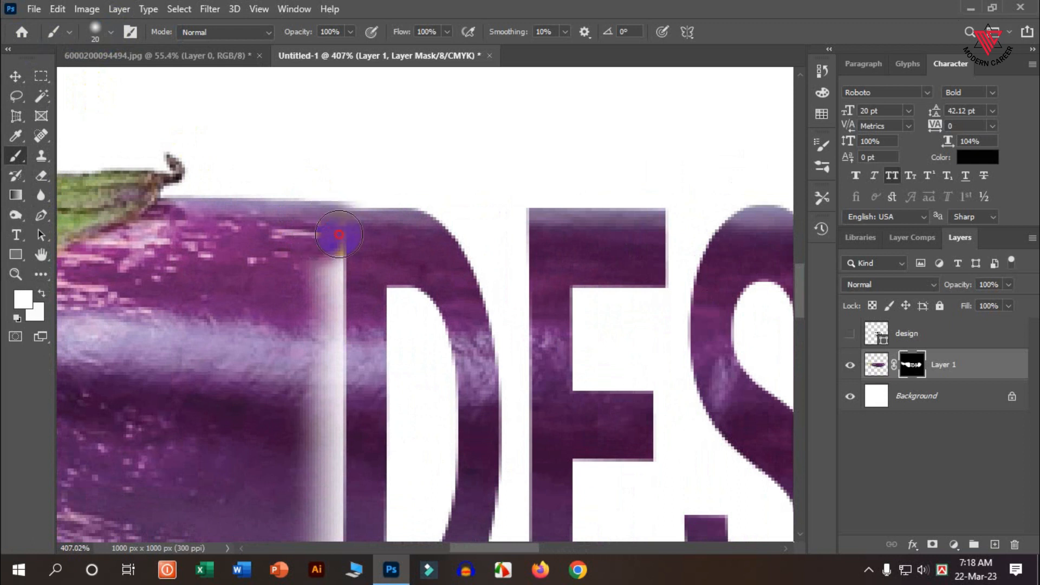
mouse_move(380, 232)
left_mouse_down()
mouse_move(347, 252)
mouse_move(316, 296)
mouse_move(325, 430)
left_mouse_up()
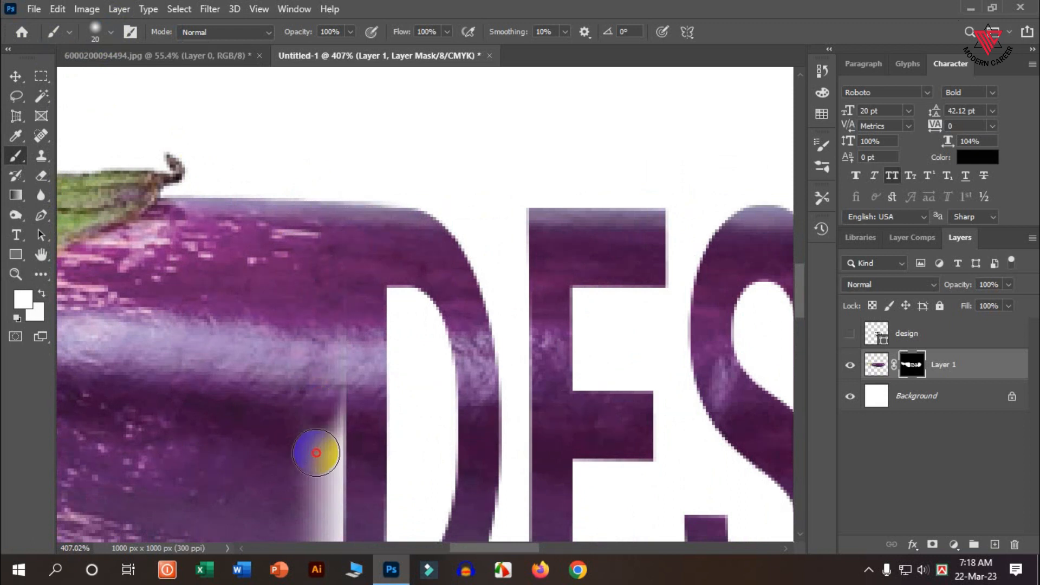
scroll(318, 292, "down", 3)
mouse_move(318, 292)
left_mouse_down()
mouse_move(311, 373)
mouse_move(299, 373)
mouse_move(320, 361)
mouse_move(309, 485)
left_mouse_up()
scroll(314, 366, "down", 3)
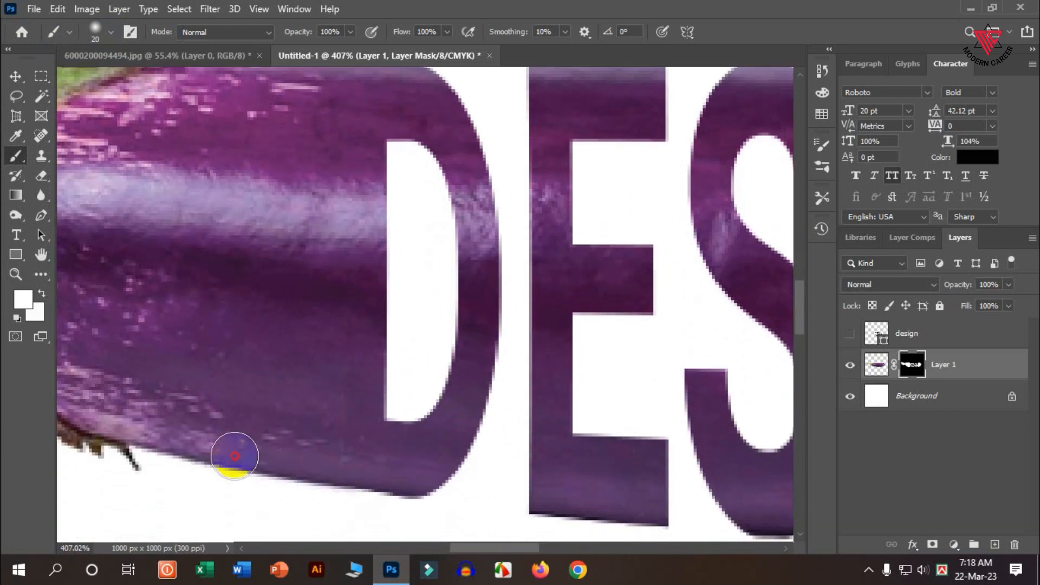
Paint away the faded gap on the mask between the N's outer stroke and the eggplant's rounded end.
scroll(204, 437, "down", 6)
scroll(620, 413, "down", 2)
scroll(541, 302, "up", 4)
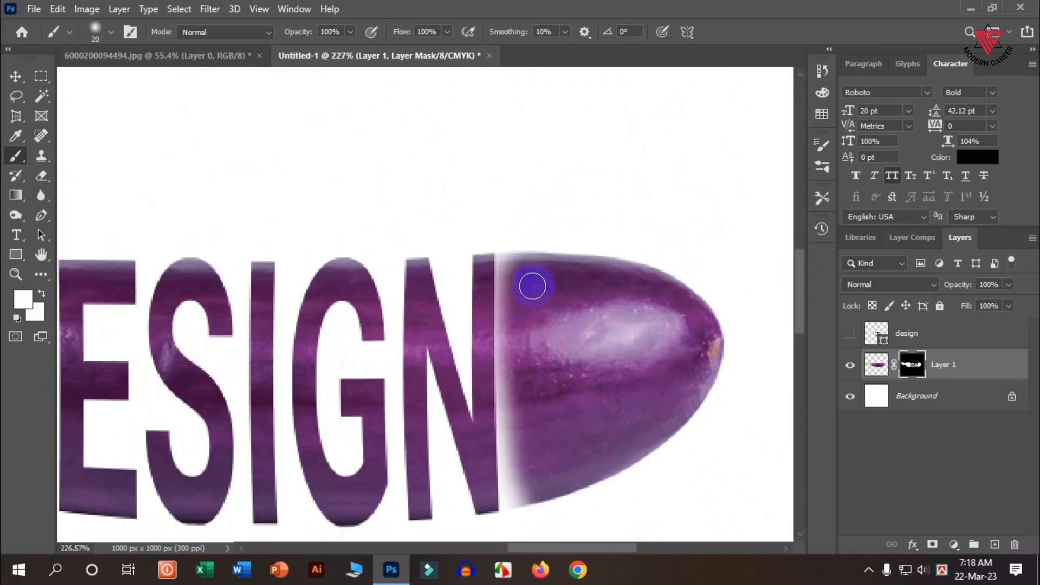
mouse_move(497, 270)
left_mouse_down()
mouse_move(491, 405)
mouse_move(506, 408)
mouse_move(507, 439)
left_mouse_up()
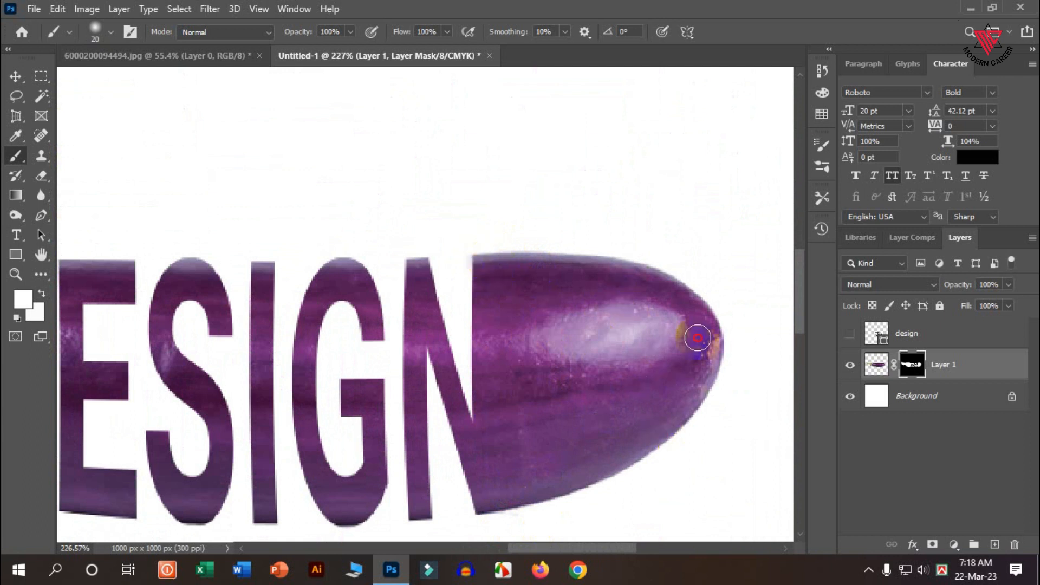
scroll(596, 379, "down", 5)
Convert the design layer and Layer 1 together into one smart object and shift it closer to the canvas centre.
left_click(19, 77)
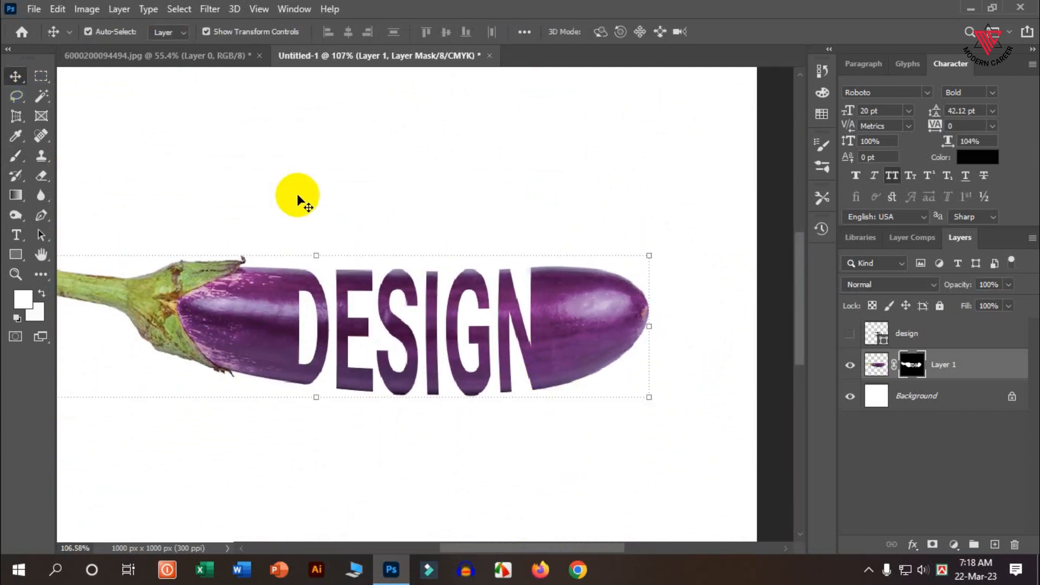
left_click(919, 368)
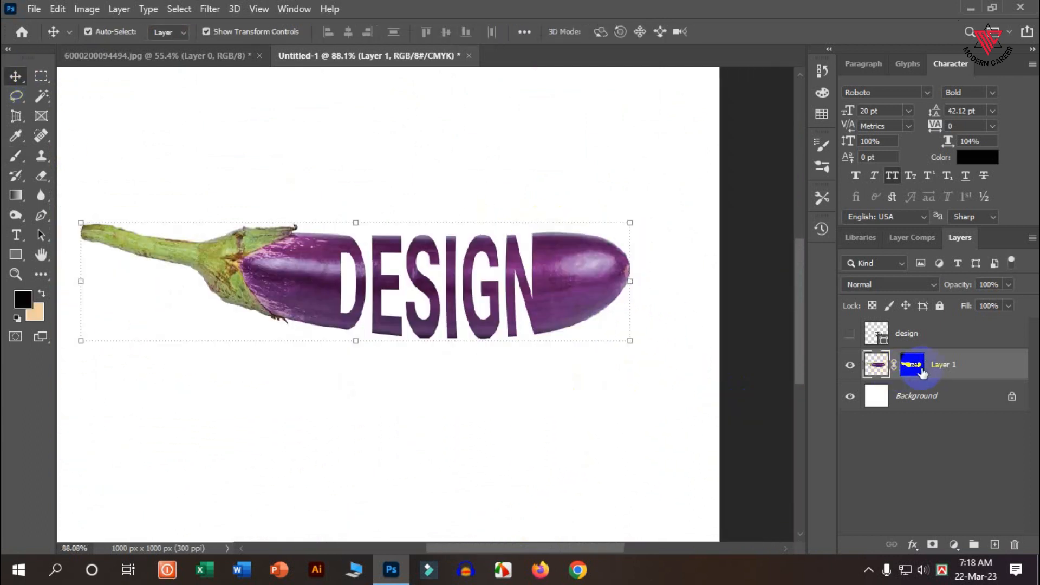
left_click(911, 337, "ctrl")
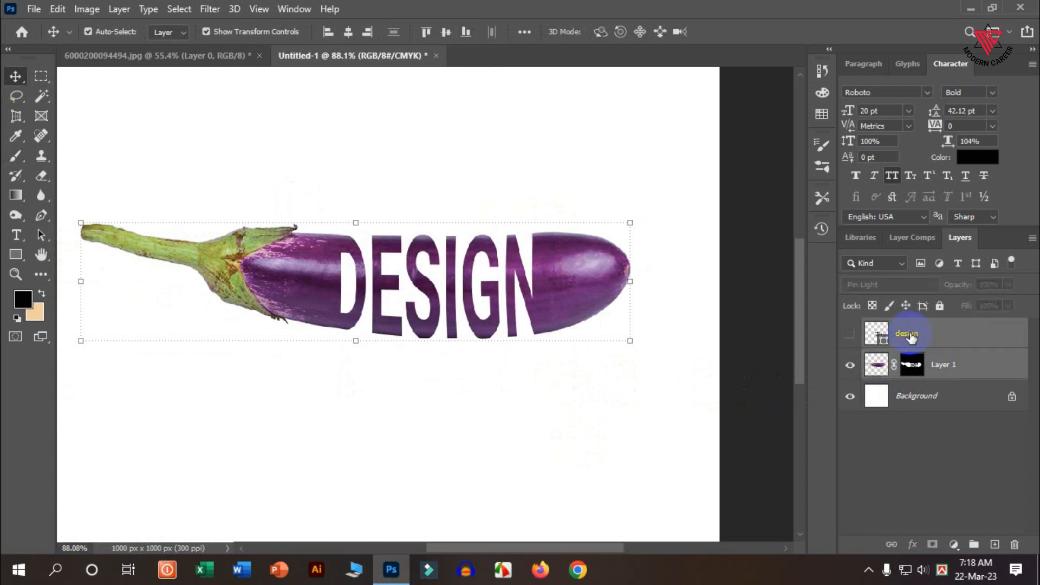
right_click(895, 333)
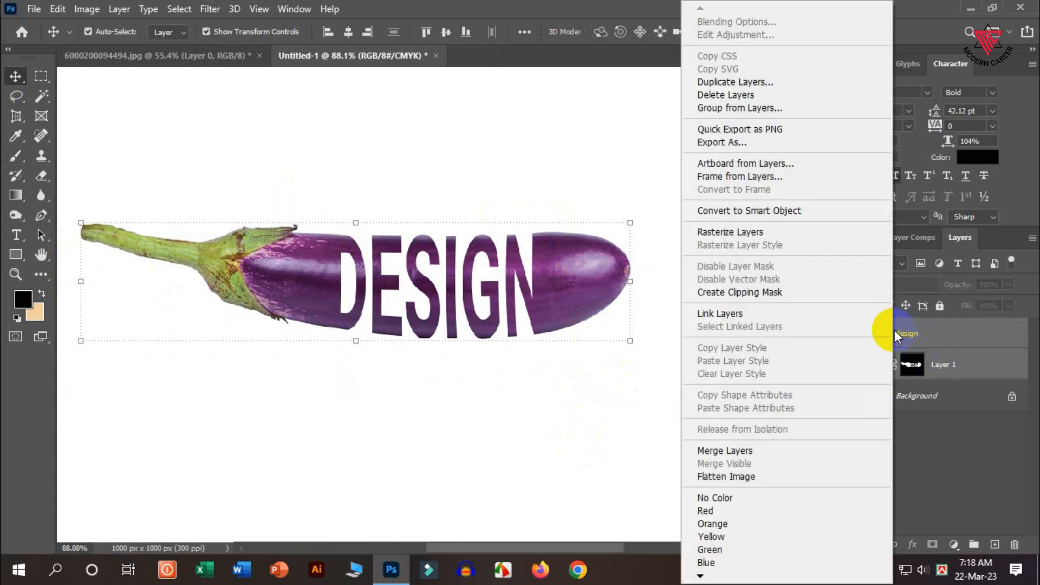
left_click(774, 210)
left_click_drag(574, 285, 548, 295)
scroll(547, 289, "down", 1)
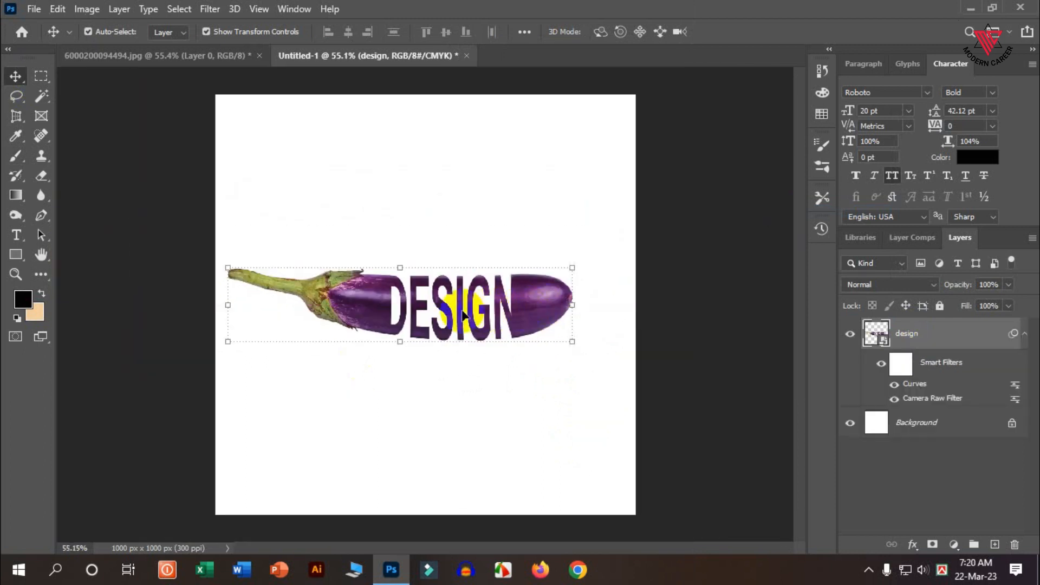
Export the artwork with Export As in JPG format at 100% quality and 1000 x 1000 px.
scroll(399, 272, "up", 1)
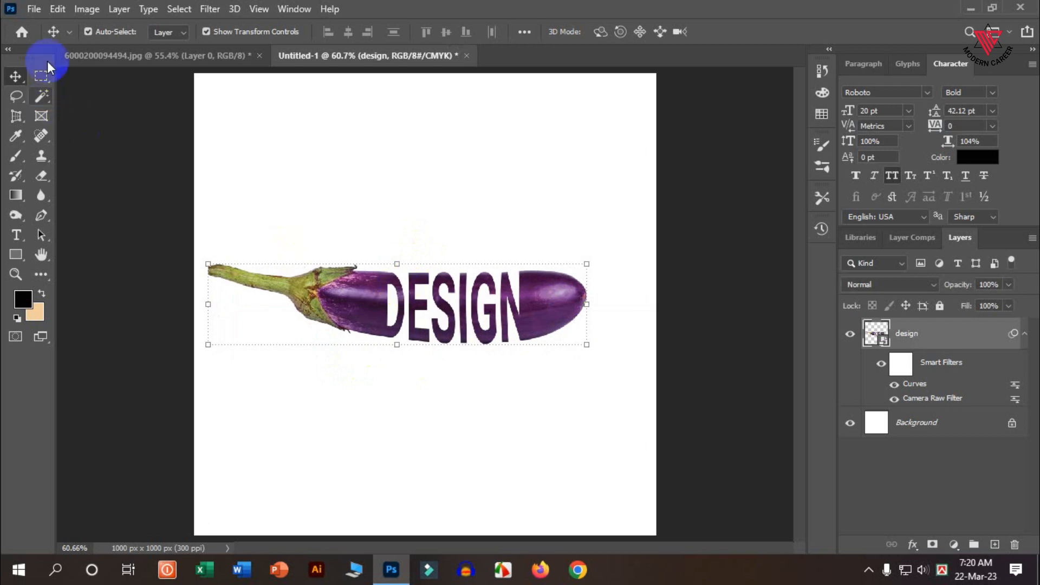
left_click(32, 9)
mouse_move(184, 230)
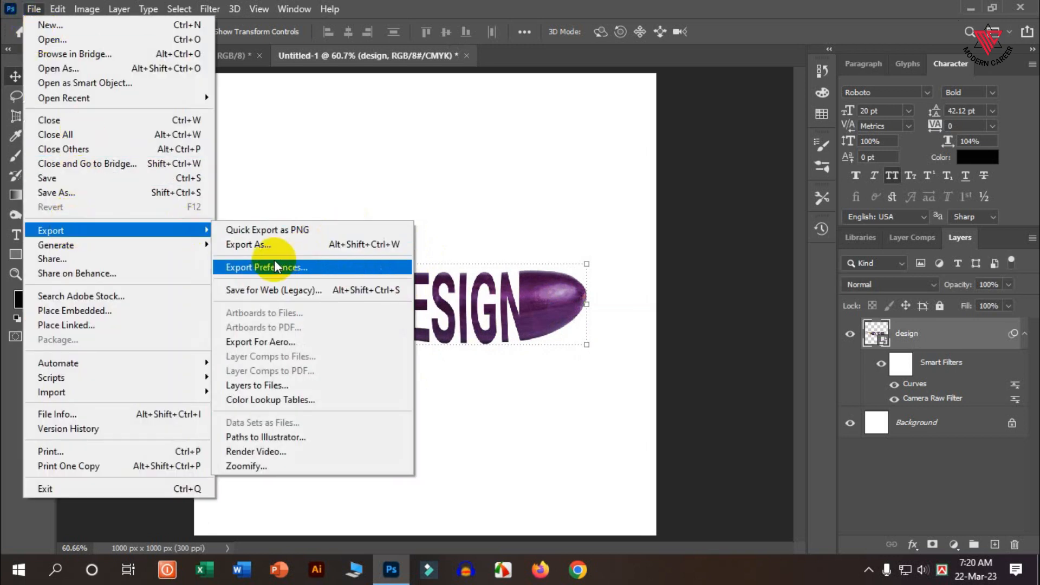
left_click(249, 245)
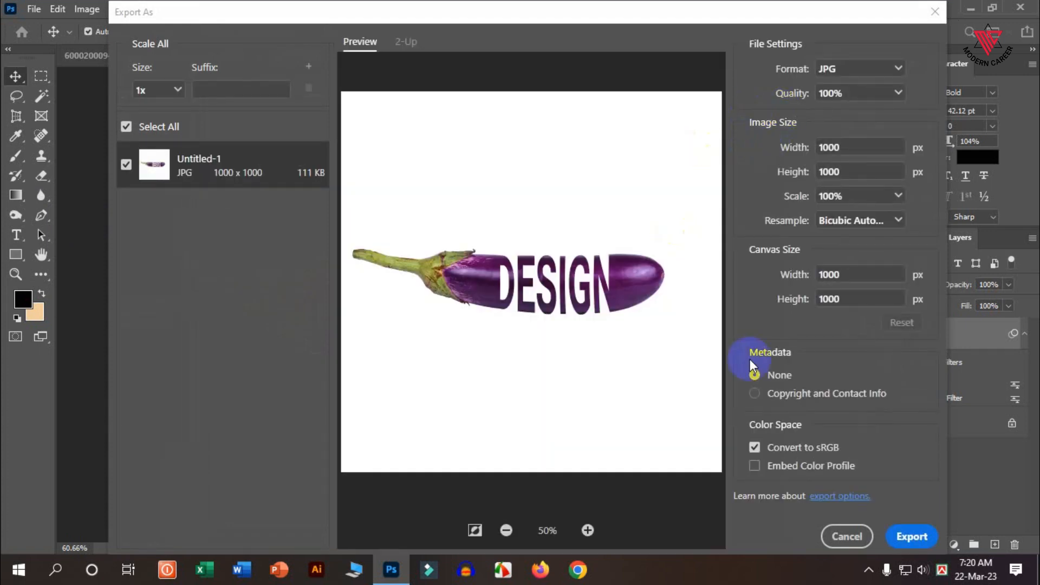
left_click(904, 536)
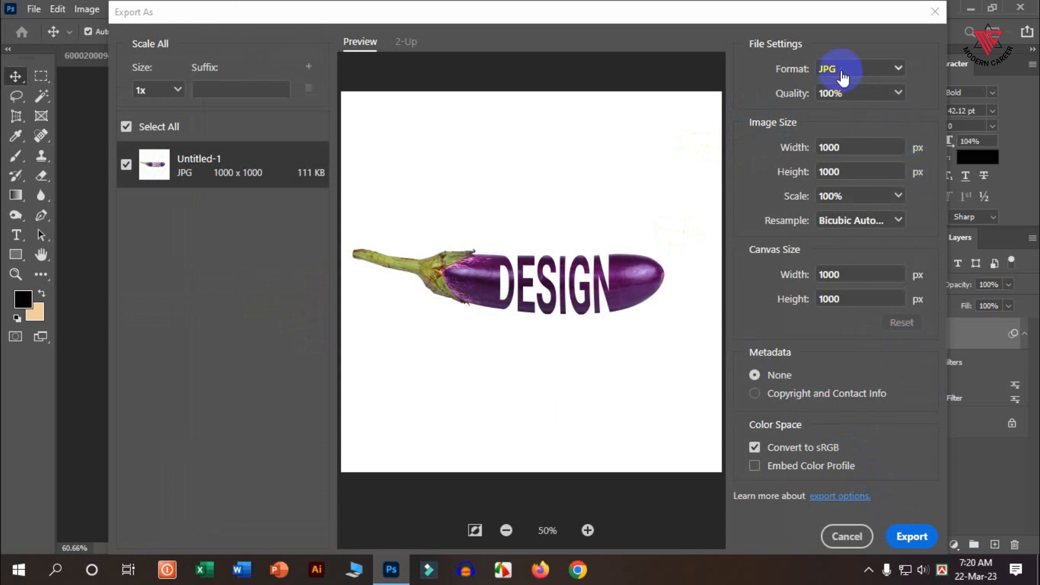
left_click(898, 69)
left_click(898, 69)
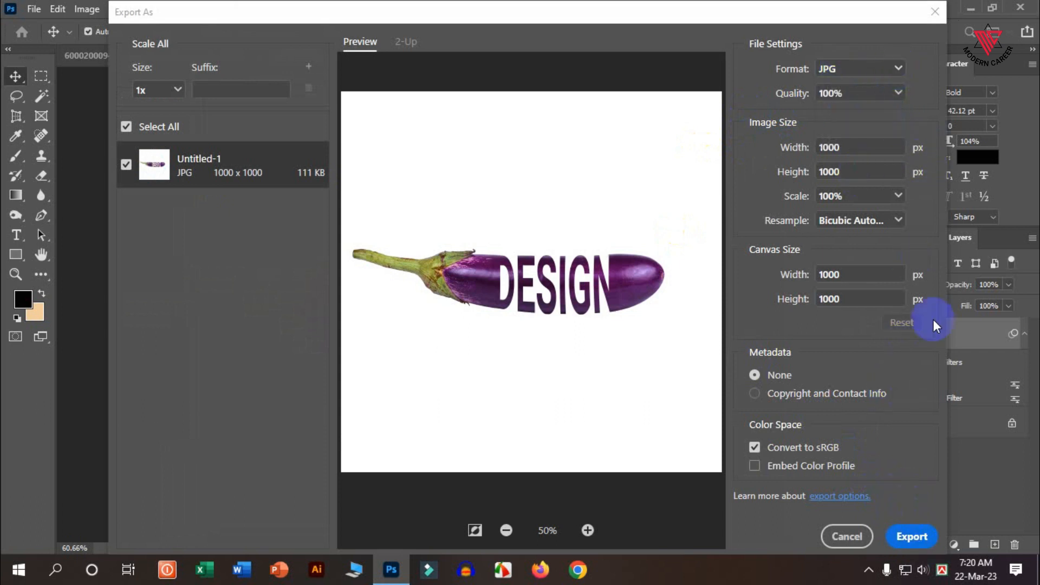
left_click(935, 548)
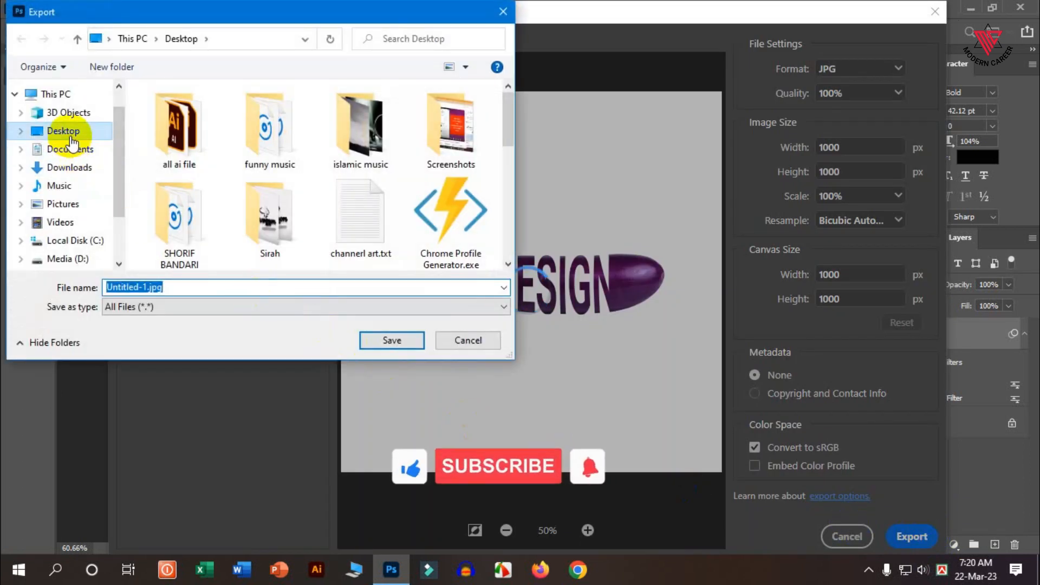
Name the exported file "a eggplant" and save it to the Desktop.
left_click(186, 287)
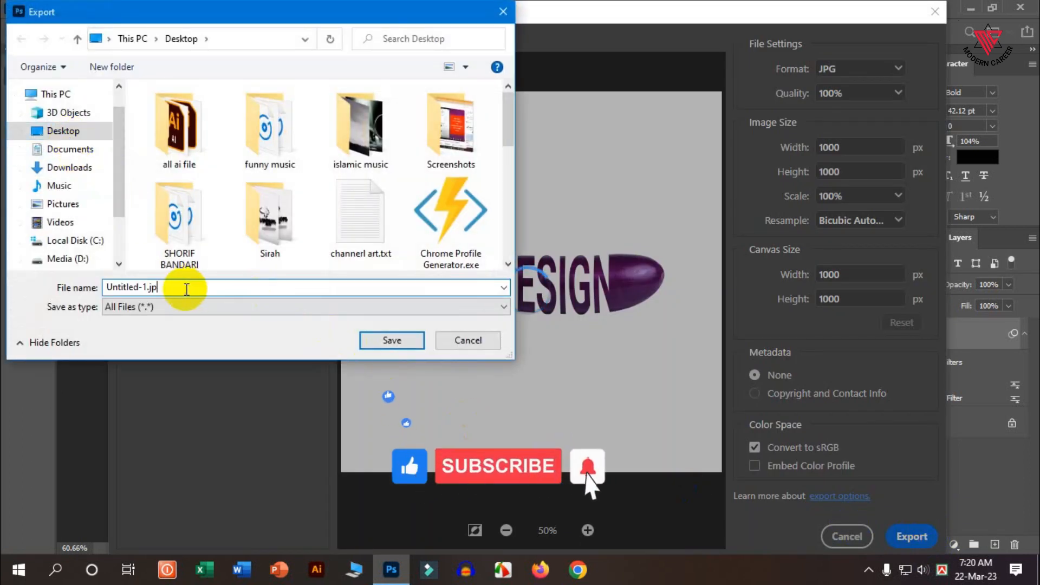
key("BackSpace")
key("BackSpace")
key("BackSpace")
key("BackSpace")
key("BackSpace")
key("BackSpace")
key("BackSpace")
key("BackSpace")
key("BackSpace")
key("BackSpace")
key("BackSpace")
key("BackSpace")
key("BackSpace")
type("a eggplant")
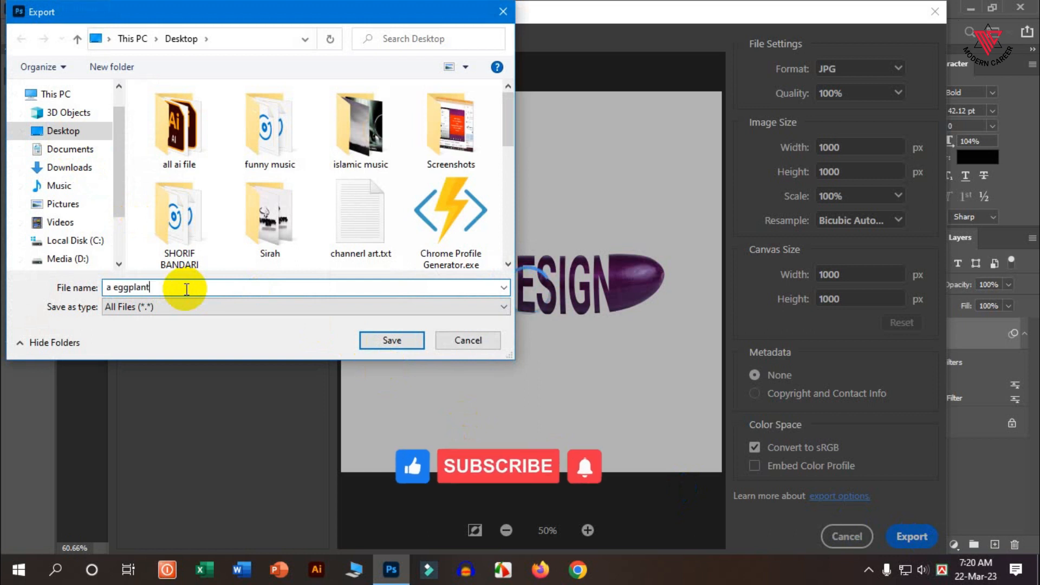
left_click(395, 340)
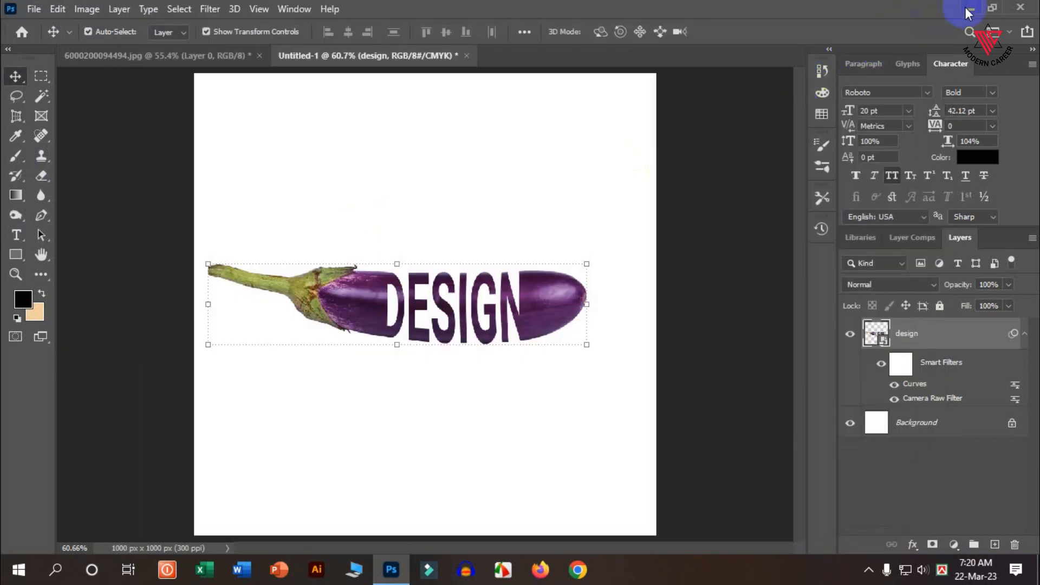
Minimize Photoshop and open the exported "a eggplant.jpg" from the desktop to check it.
left_click(969, 12)
double_click(93, 218)
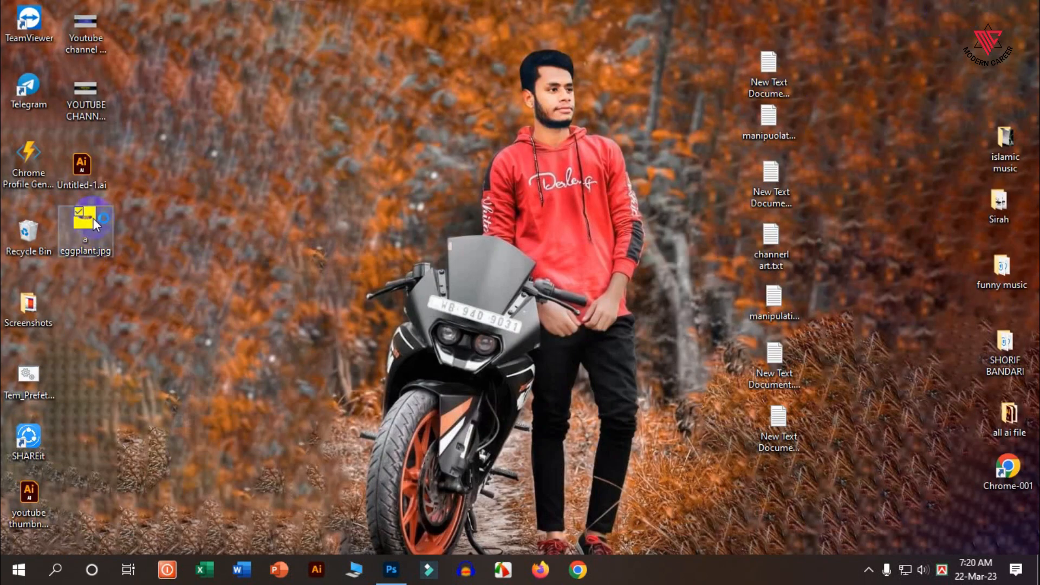